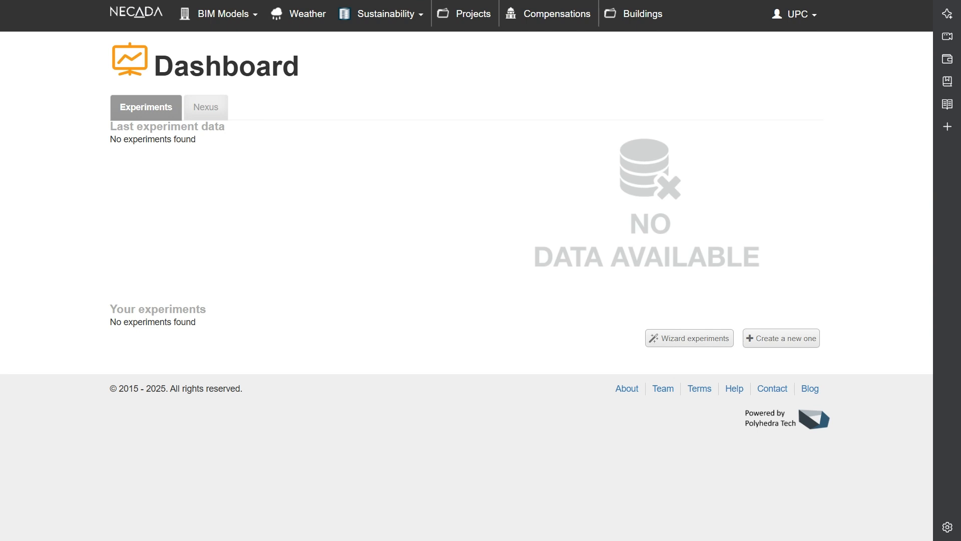
# - Start a new building model upload with the file IDF_OK.idf and name it "Simple residential building"
pyautogui.click(220, 16)
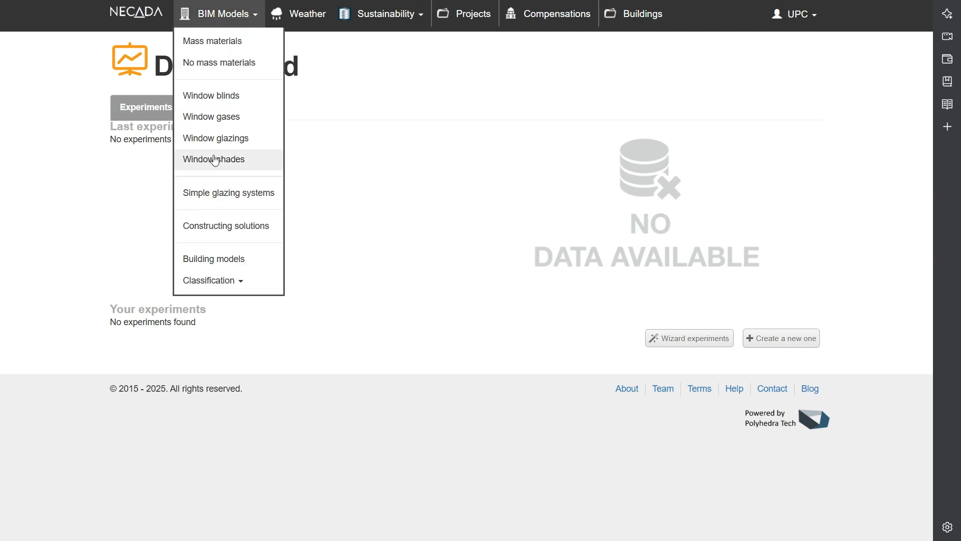
pyautogui.click(225, 259)
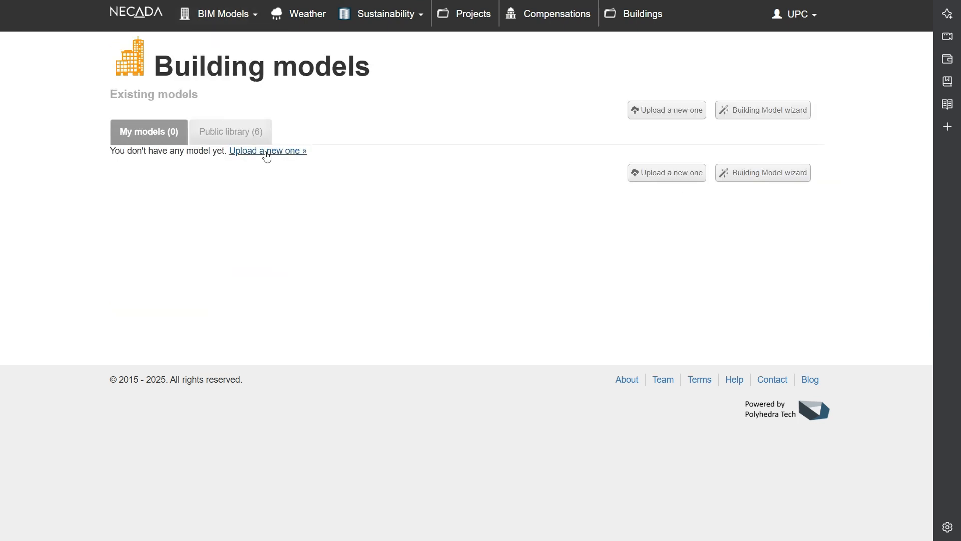
pyautogui.click(658, 109)
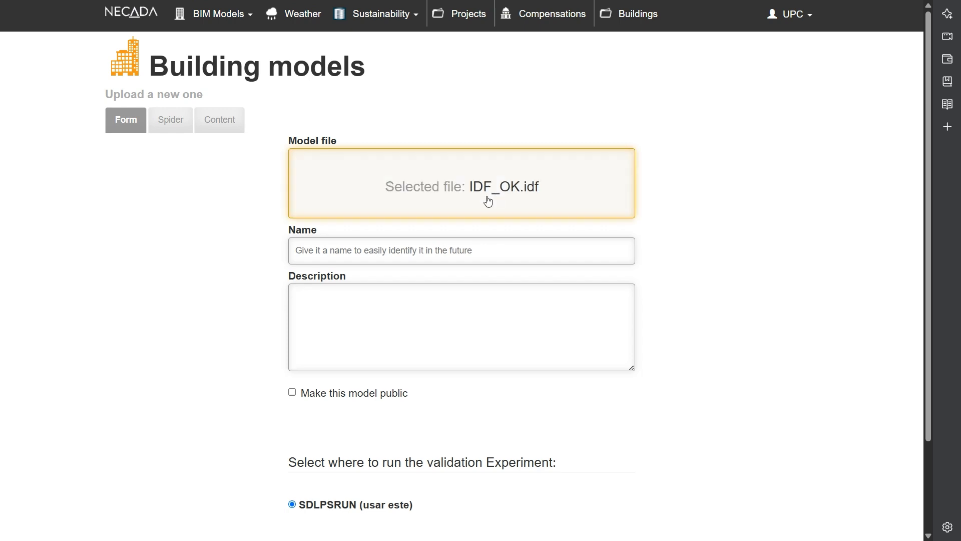
pyautogui.click(416, 251)
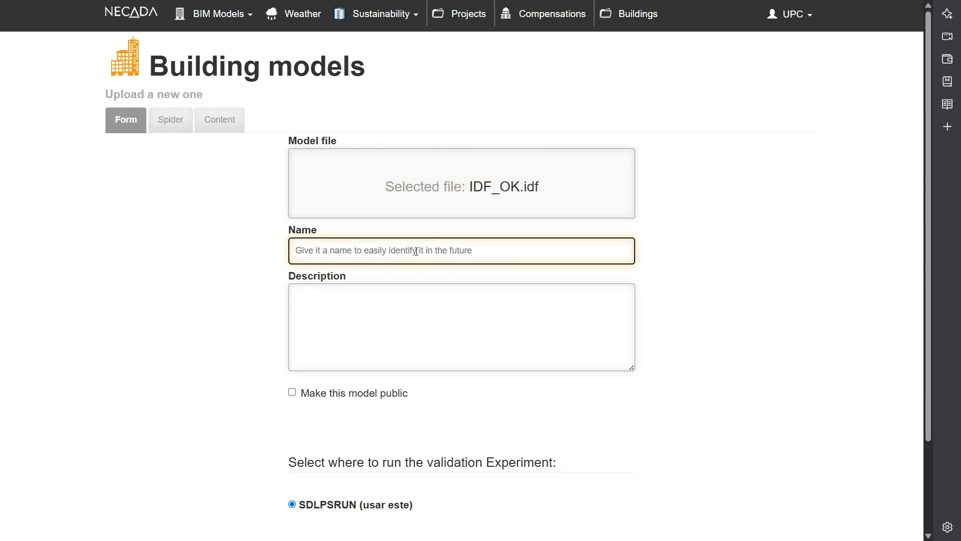
pyautogui.write('Simple residential building')
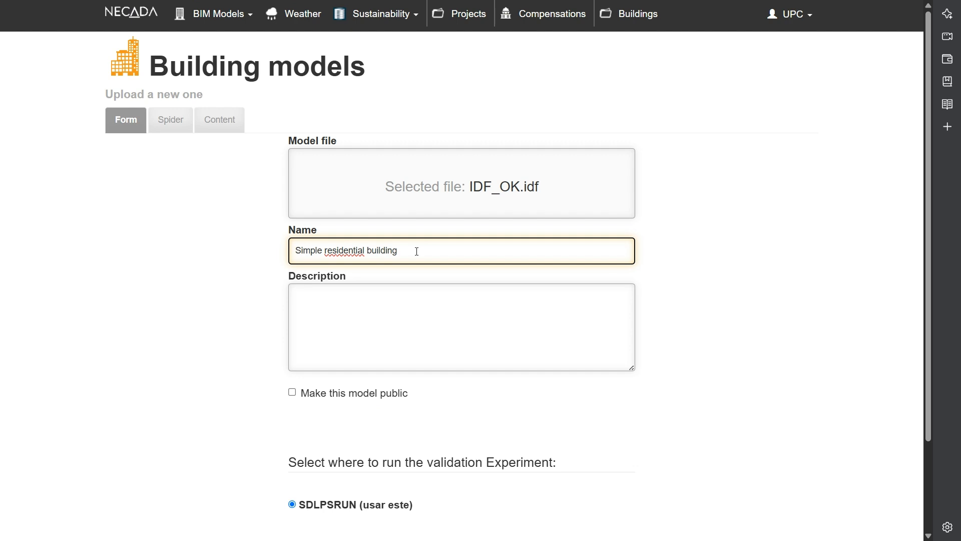
# - Describe the model as "A type of residential building useful to represent residential buildings and small hotels." and upload it
pyautogui.press('Tab')
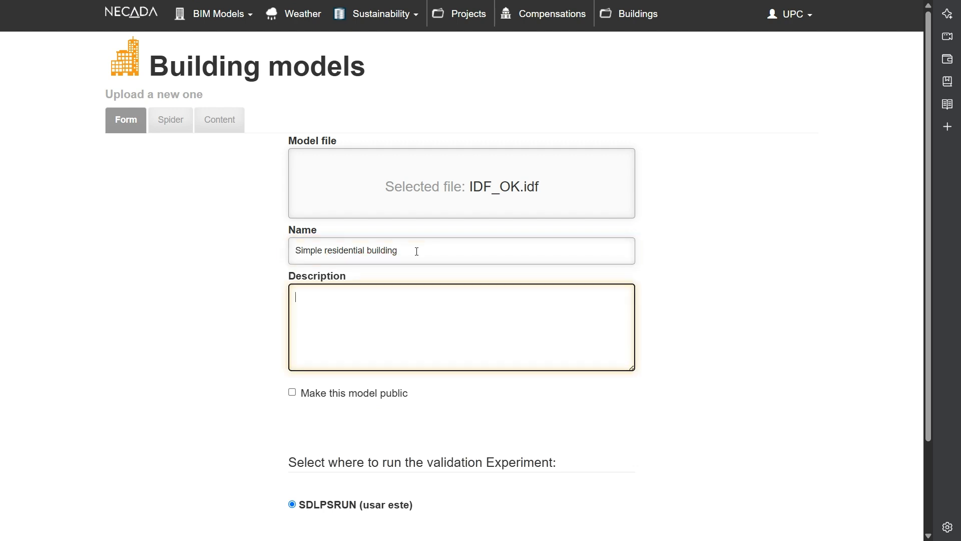
pyautogui.write('A type of residential buil')
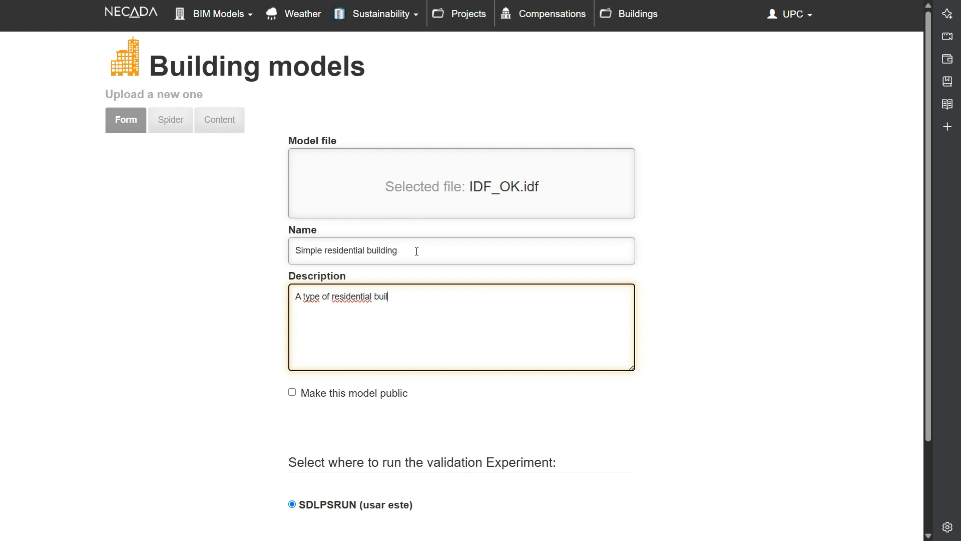
pyautogui.write('ding useful to represnet')
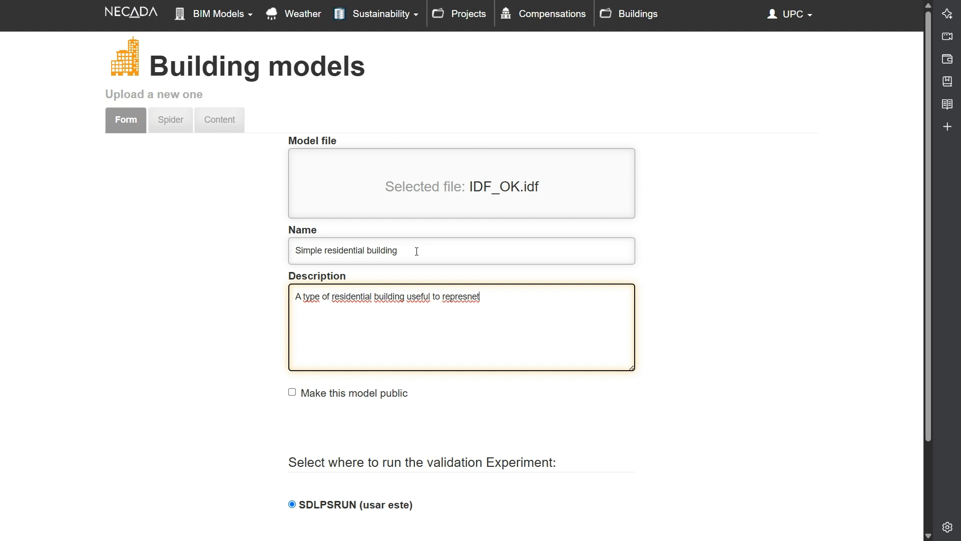
pyautogui.press('BackSpace')
pyautogui.press('BackSpace')
pyautogui.press('BackSpace')
pyautogui.write('ent residential building')
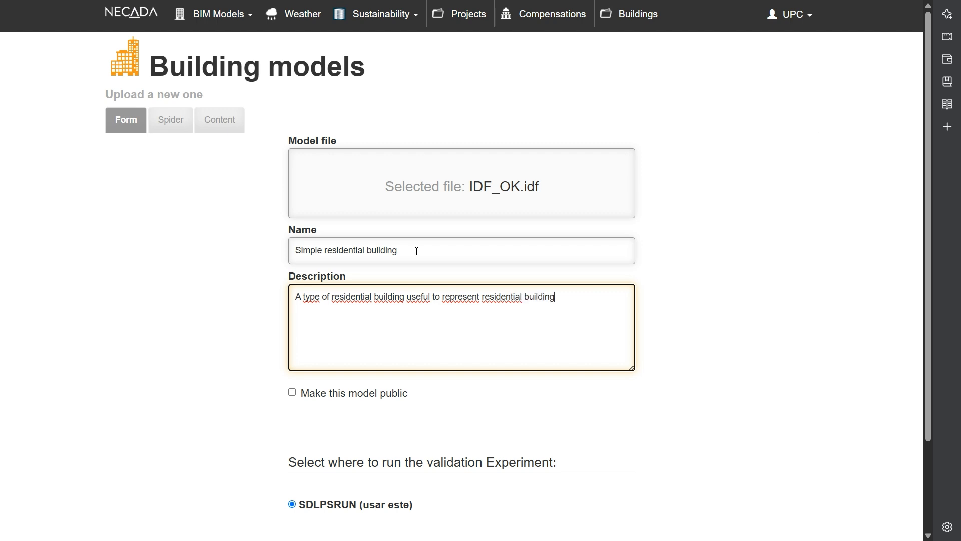
pyautogui.write('s and small hotels.')
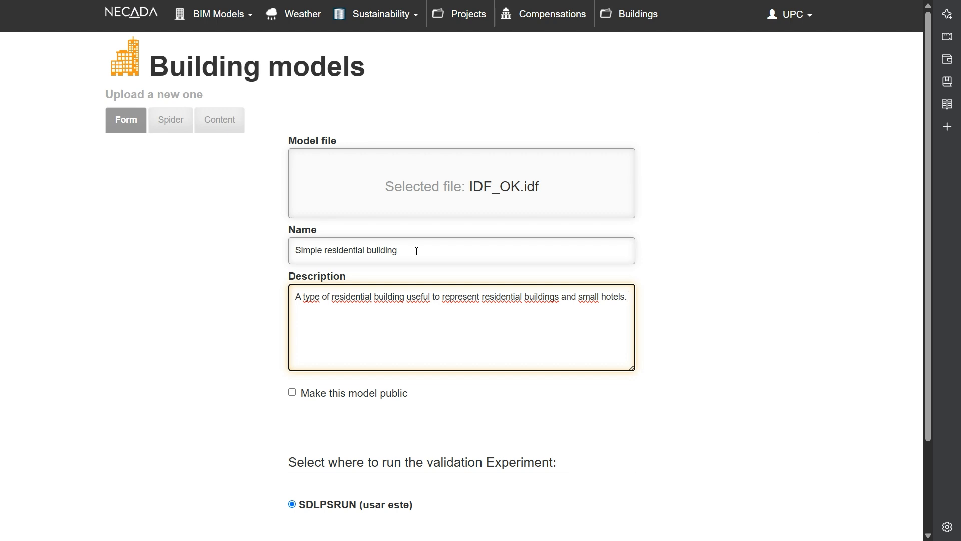
pyautogui.scroll(-3, 350, 421)
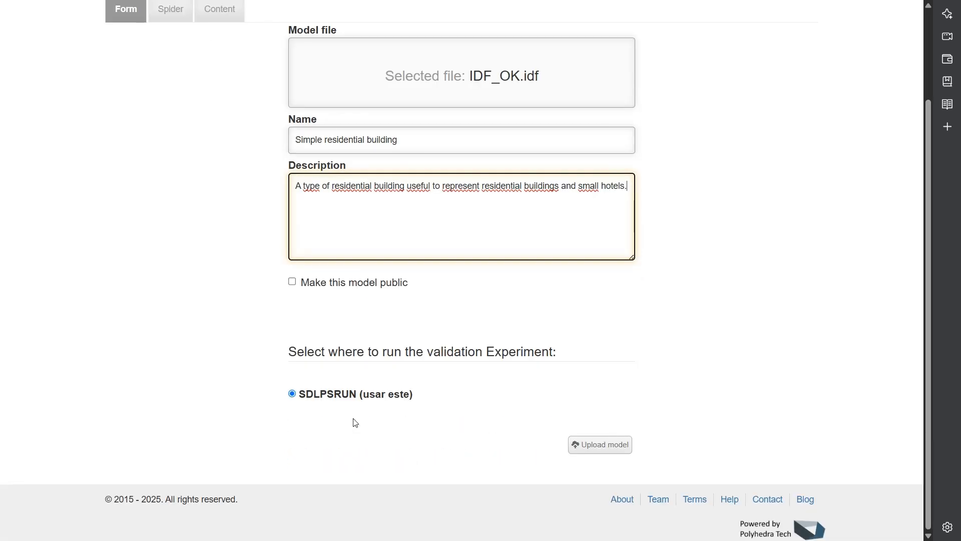
pyautogui.click(601, 444)
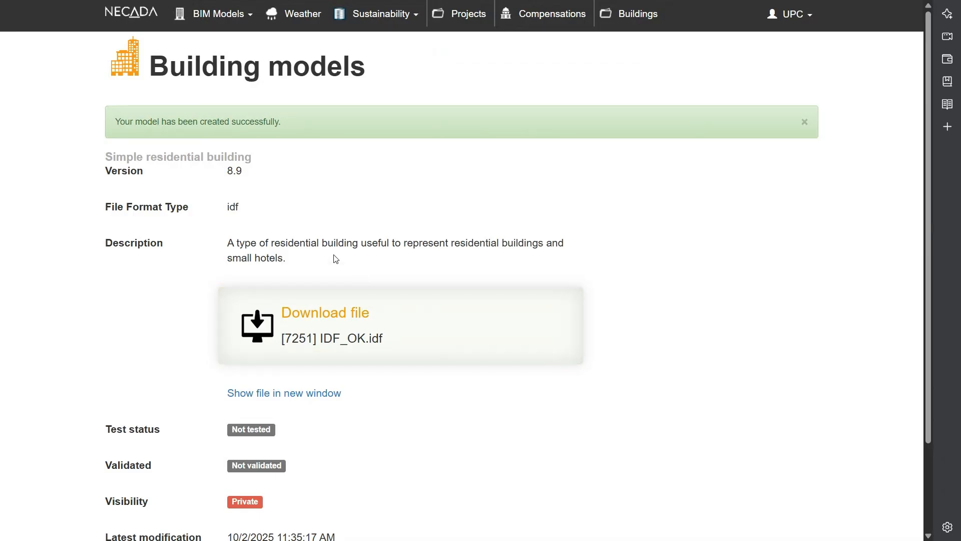
# - Look through the list of own mass materials and their thermal properties
pyautogui.click(223, 14)
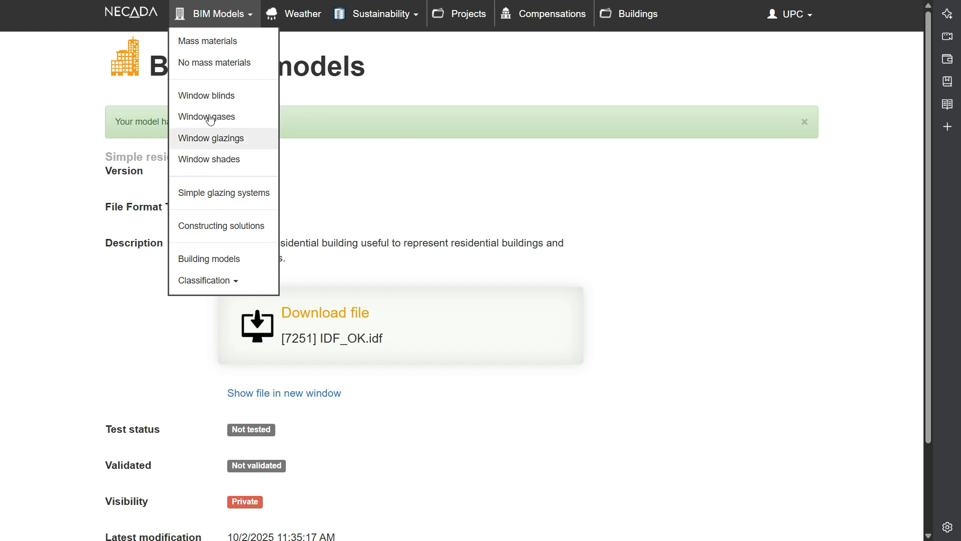
pyautogui.click(216, 49)
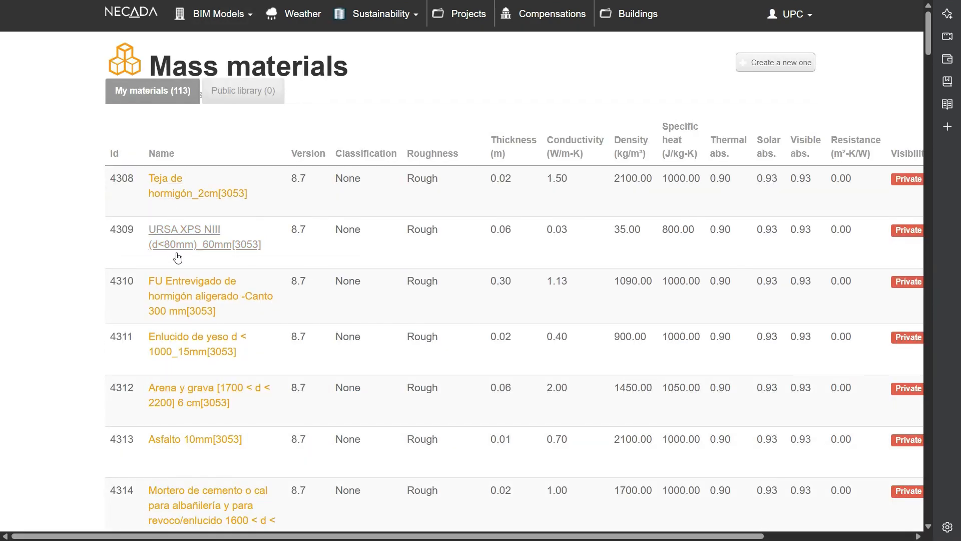
pyautogui.scroll(-3, 179, 416)
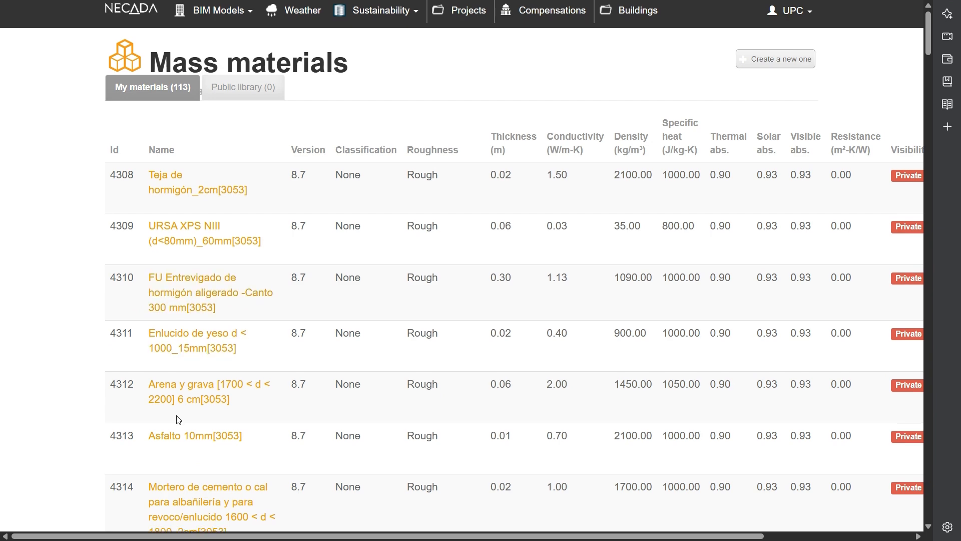
pyautogui.scroll(-6, 178, 418)
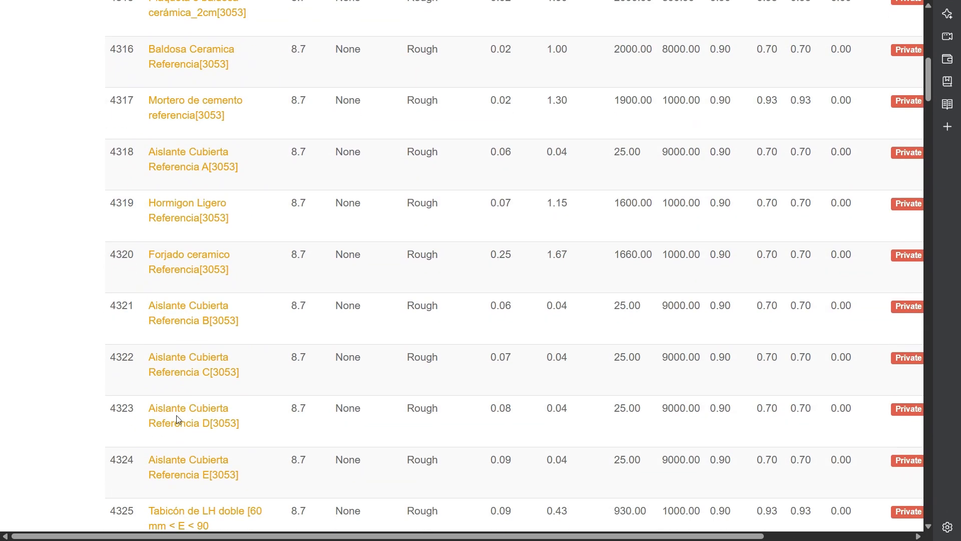
pyautogui.scroll(9, 176, 416)
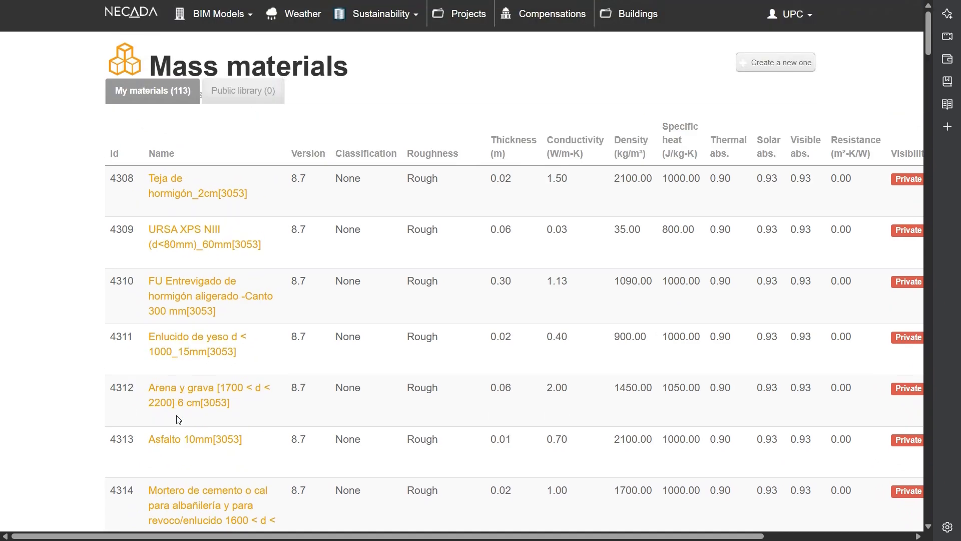
# - Look through the list of own constructing solutions and the map of available weather data
pyautogui.click(198, 28)
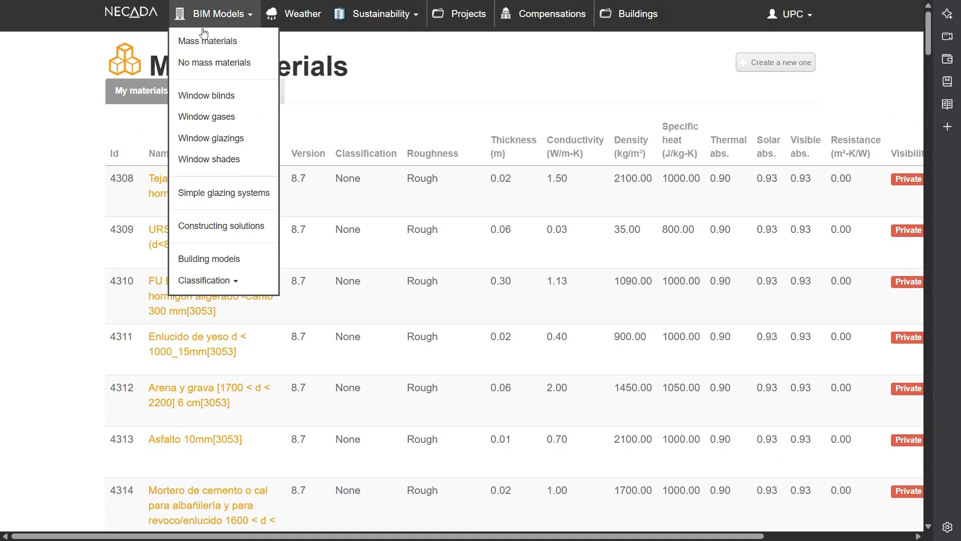
pyautogui.click(205, 230)
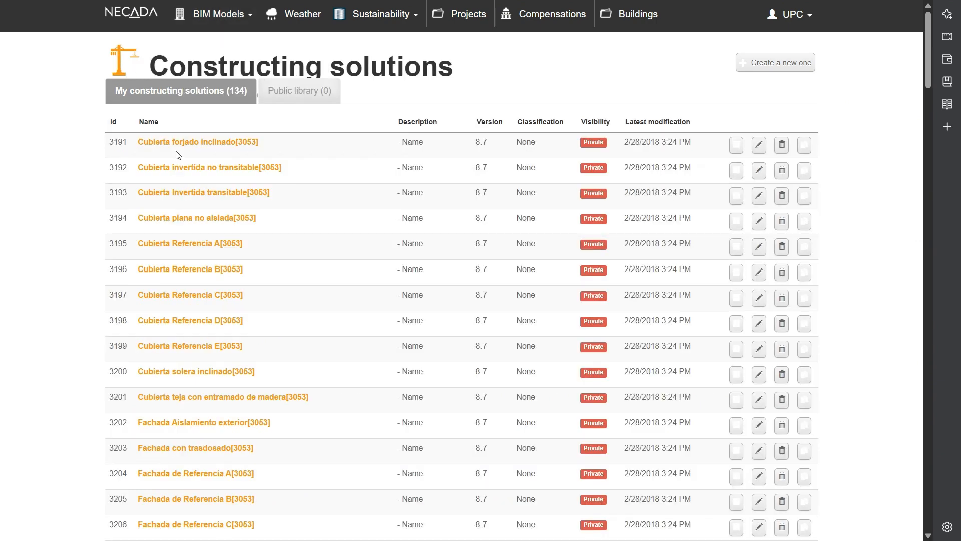
pyautogui.scroll(-5, 215, 190)
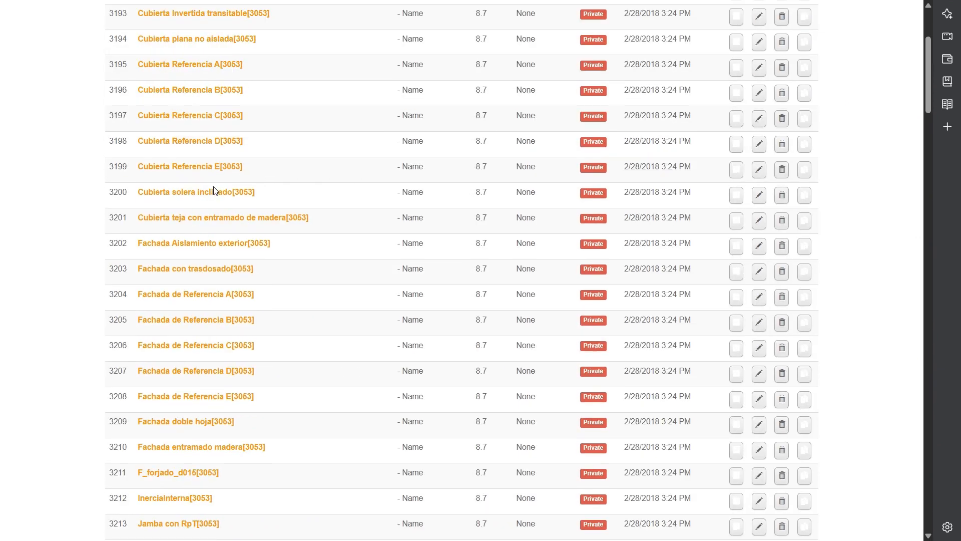
pyautogui.scroll(-8, 215, 190)
pyautogui.scroll(13, 215, 190)
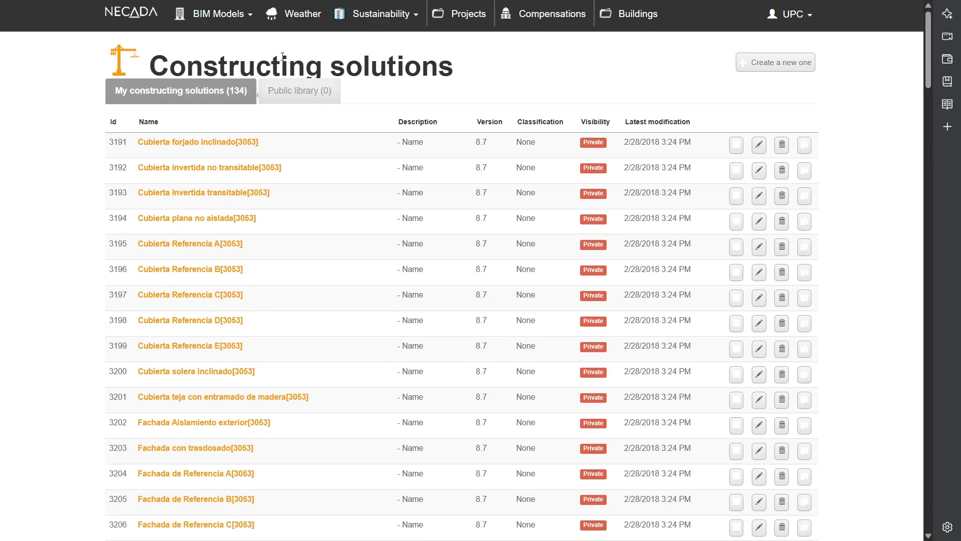
pyautogui.click(299, 19)
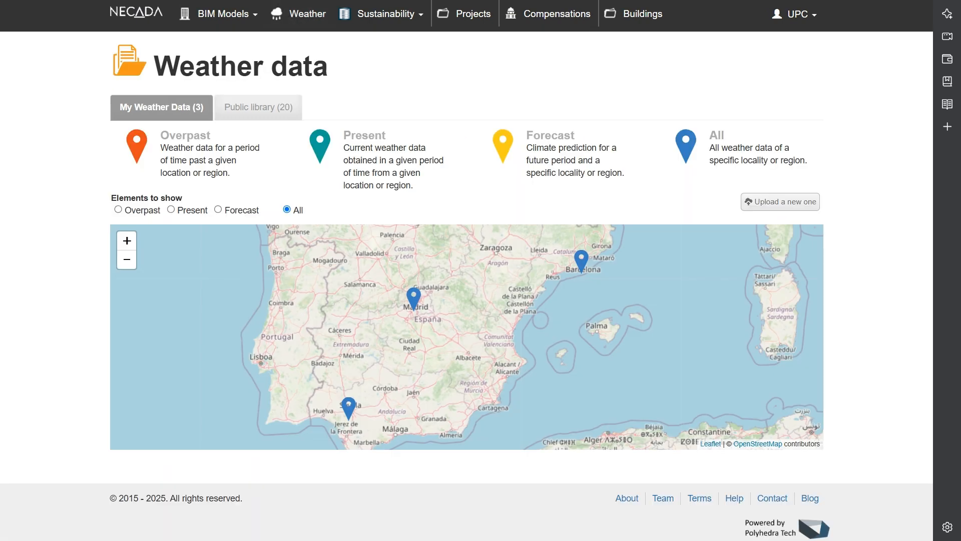
pyautogui.moveTo(708, 264); pyautogui.dragTo(665, 305)
# - View the price details of the material "Arena y grava [1700 < d < 2200] 6 cm[3053]"
pyautogui.click(386, 14)
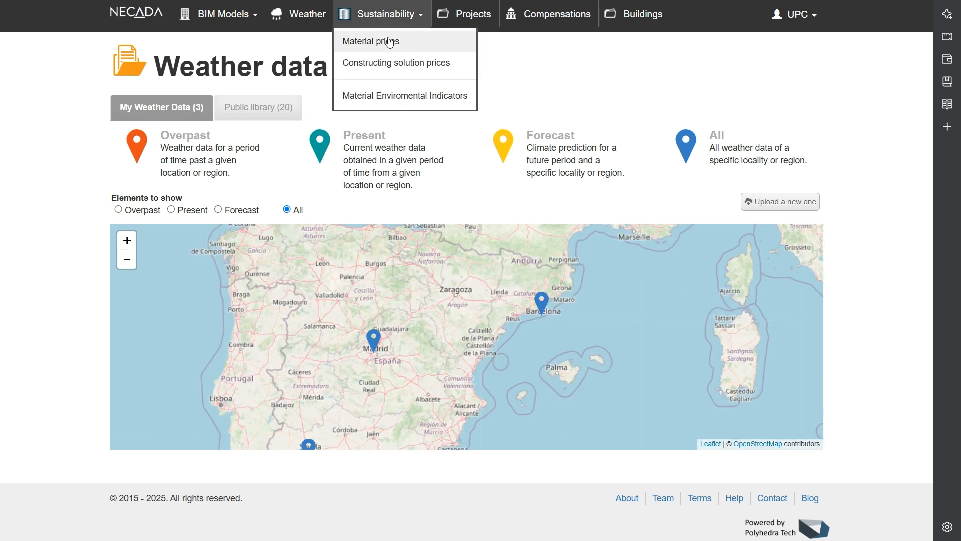
pyautogui.click(390, 41)
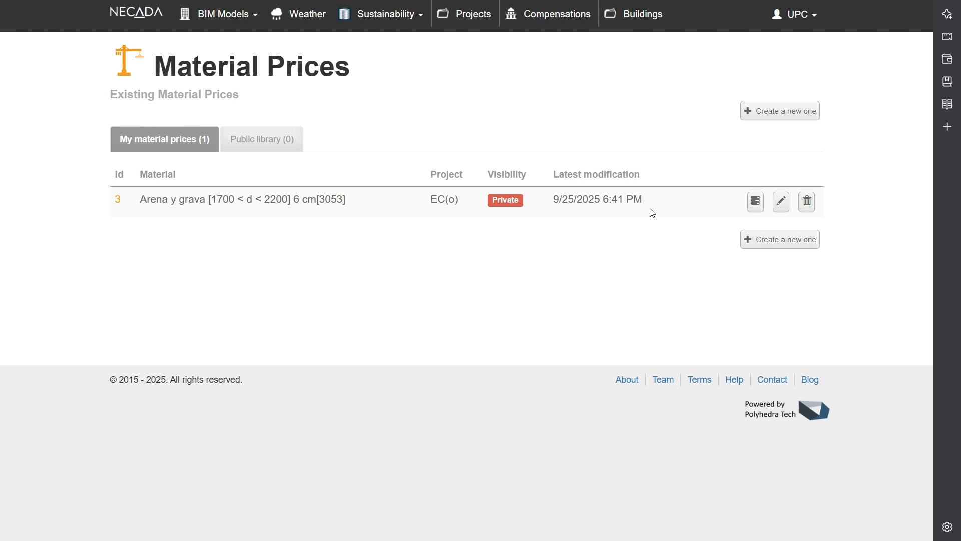
pyautogui.click(120, 202)
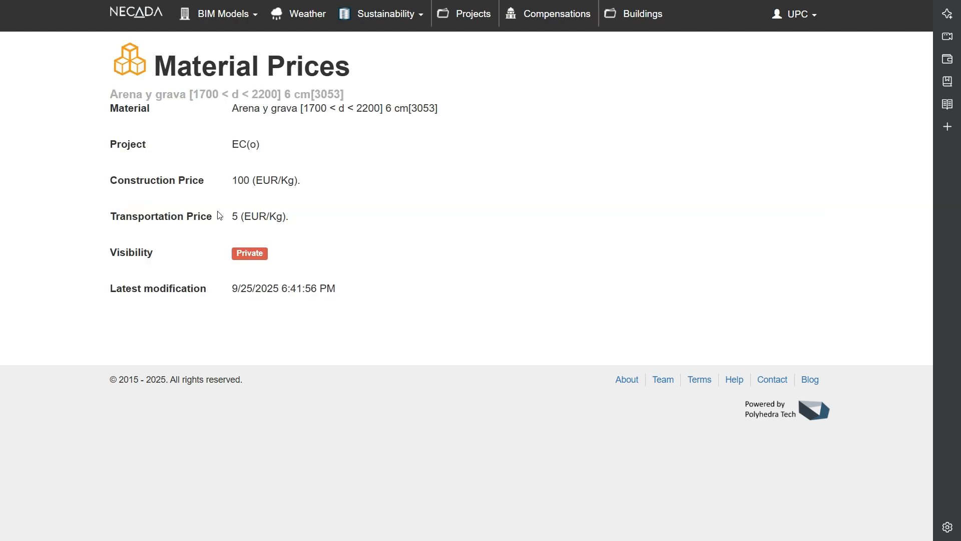
# - Examine the new material environmental indicators form for the material "(4312) Arena y grava [1700 < d < 2200] 6 cm[3053]"
pyautogui.click(389, 22)
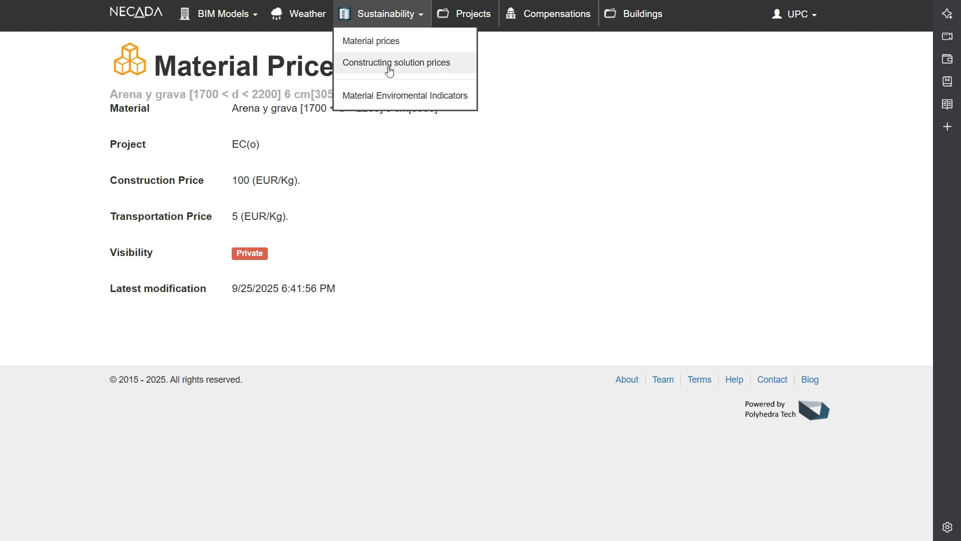
pyautogui.click(392, 105)
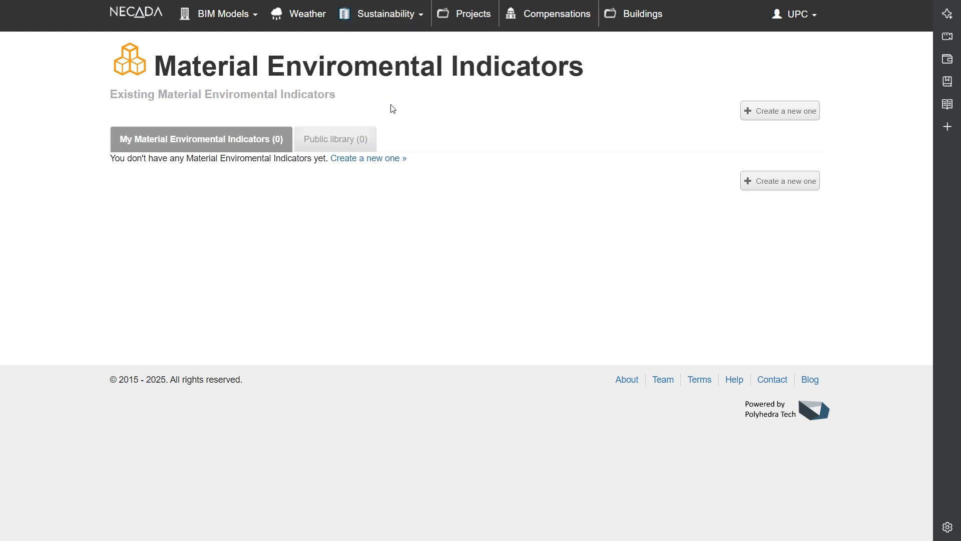
pyautogui.click(784, 111)
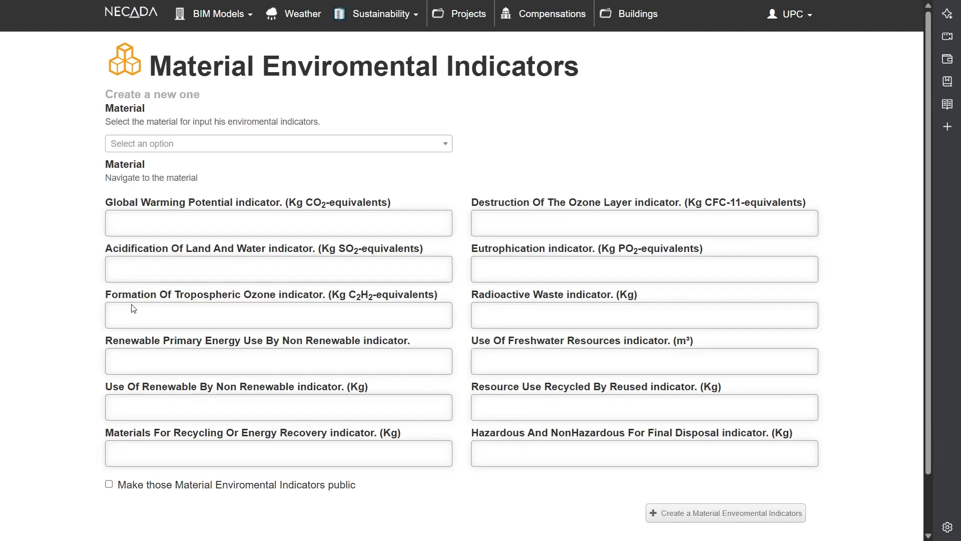
pyautogui.click(307, 146)
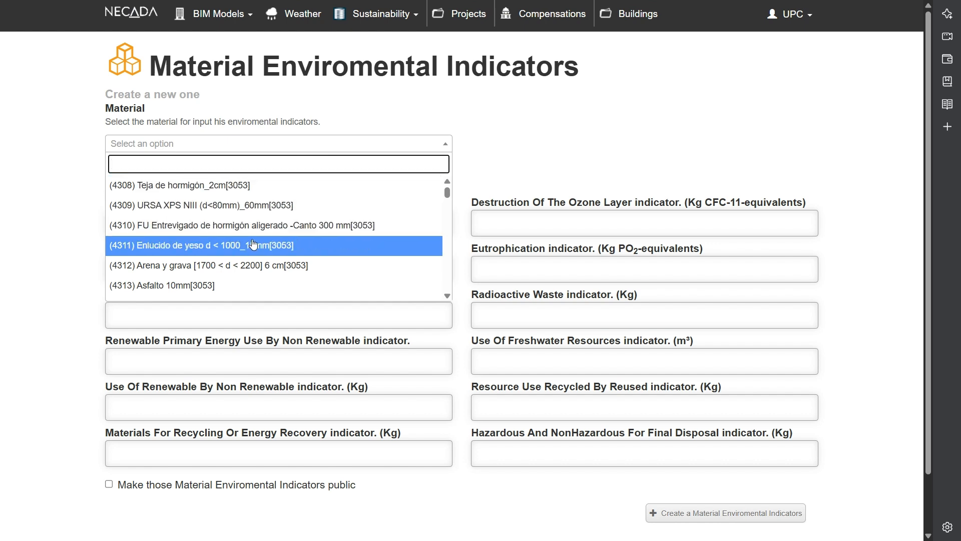
pyautogui.click(250, 264)
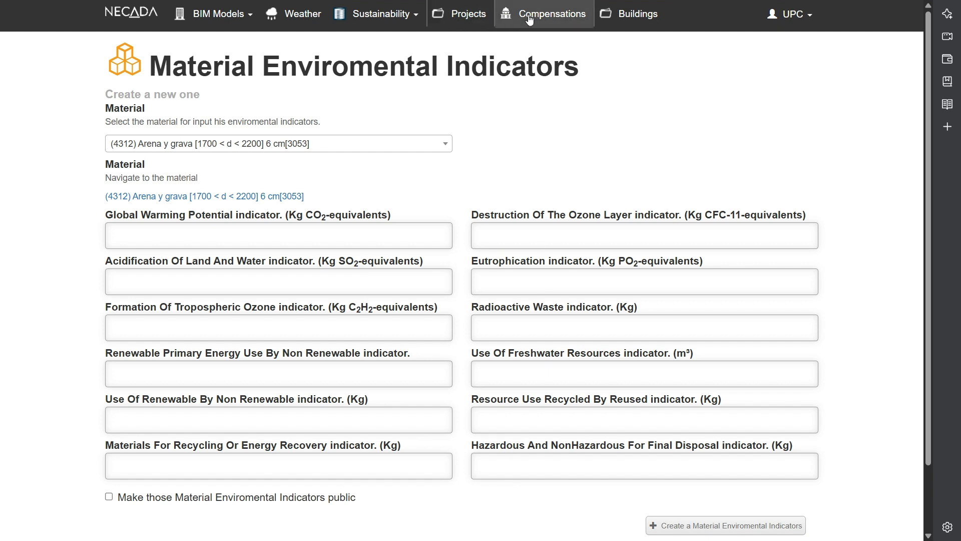
# - Start a new project and name it "Orientation"
pyautogui.click(477, 17)
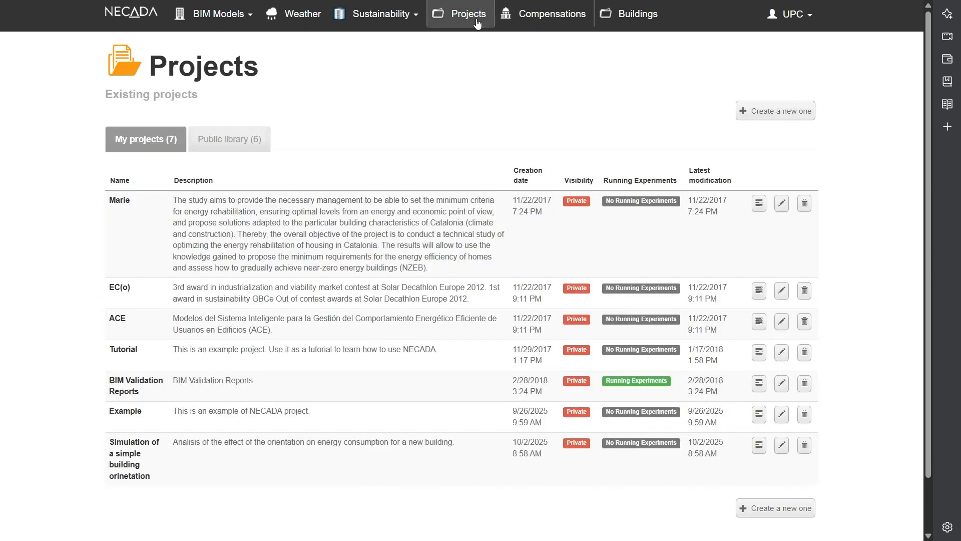
pyautogui.click(765, 115)
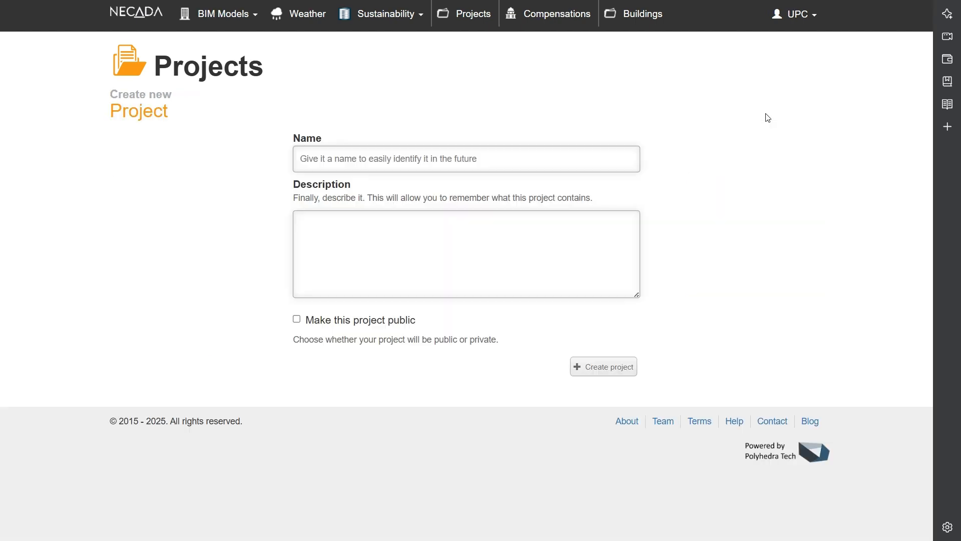
pyautogui.click(561, 167)
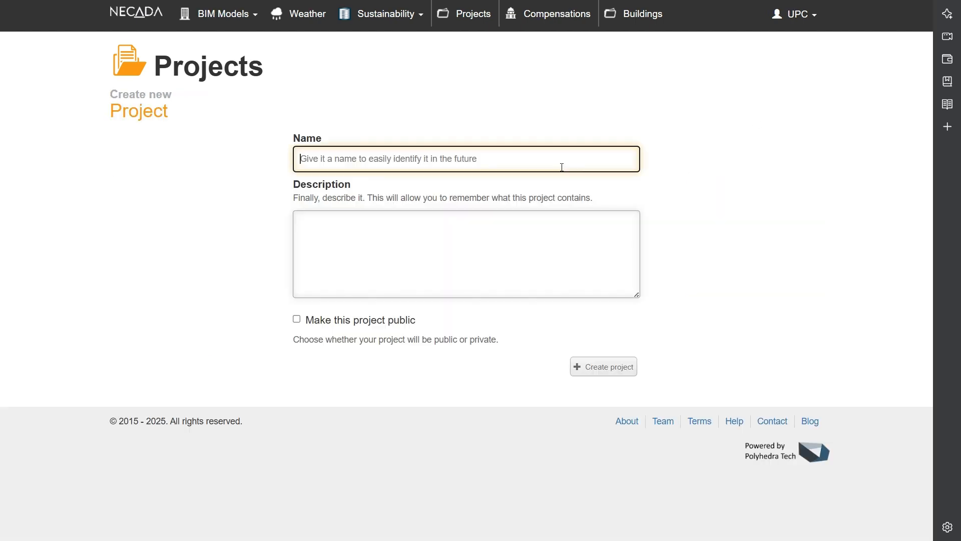
pyautogui.write('s')
pyautogui.press('BackSpace')
pyautogui.write('Ana')
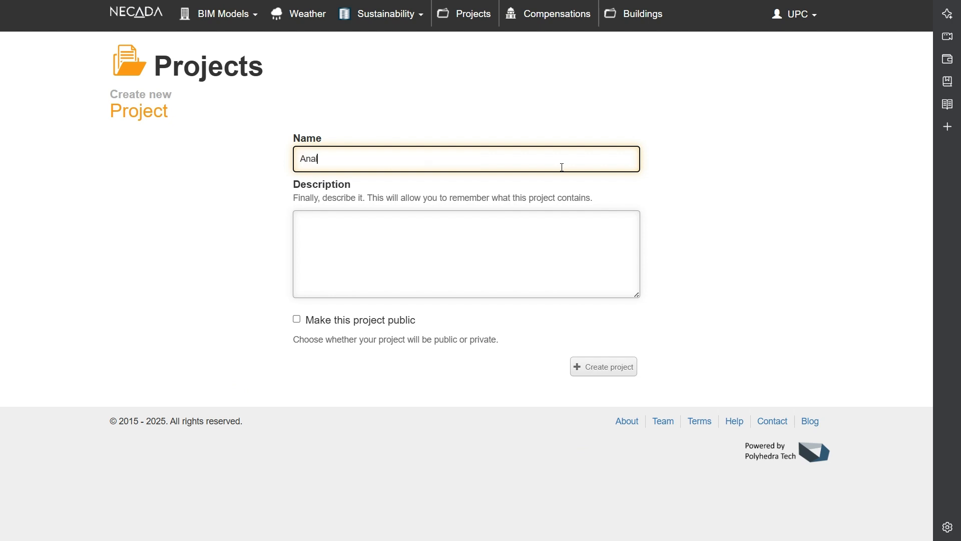
pyautogui.write('lisys')
pyautogui.press('BackSpace')
pyautogui.press('BackSpace')
pyautogui.press('BackSpace')
pyautogui.press('BackSpace')
pyautogui.press('BackSpace')
pyautogui.press('BackSpace')
pyautogui.press('BackSpace')
pyautogui.write('Orientation')
# - Describe the project as "Analysis of orientation in a new building promotion." and create it as a private project
pyautogui.press('Tab')
pyautogui.write('Ana')
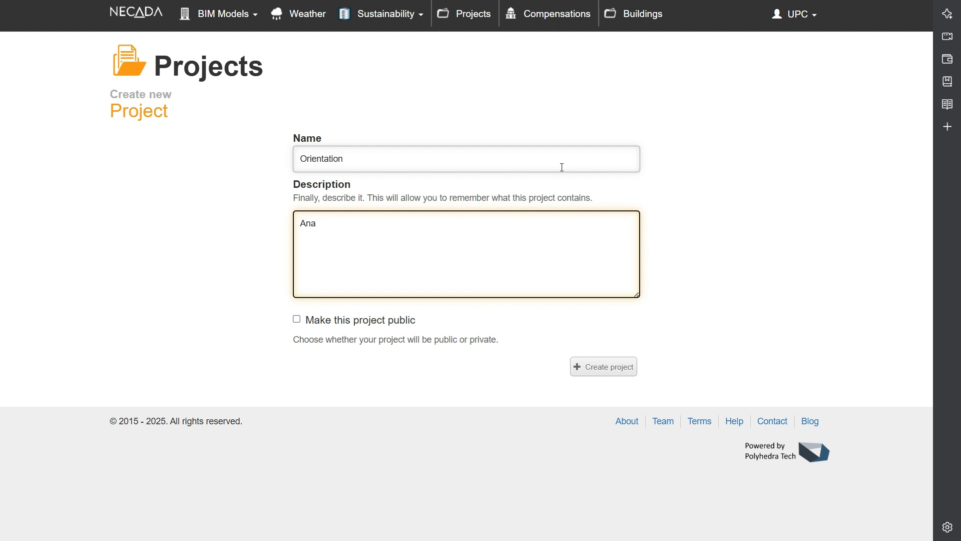
pyautogui.write('lysis of orientation in a new')
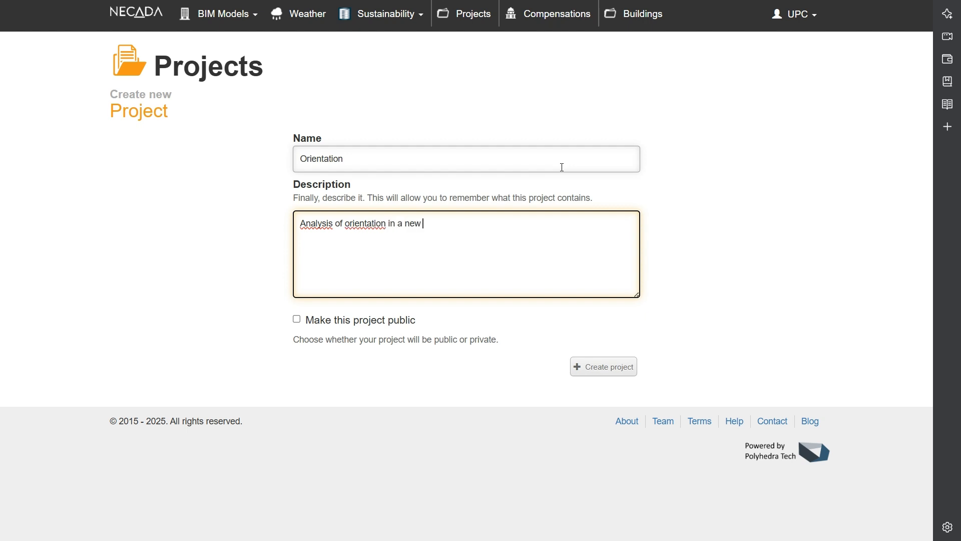
pyautogui.write(' building. promotion.')
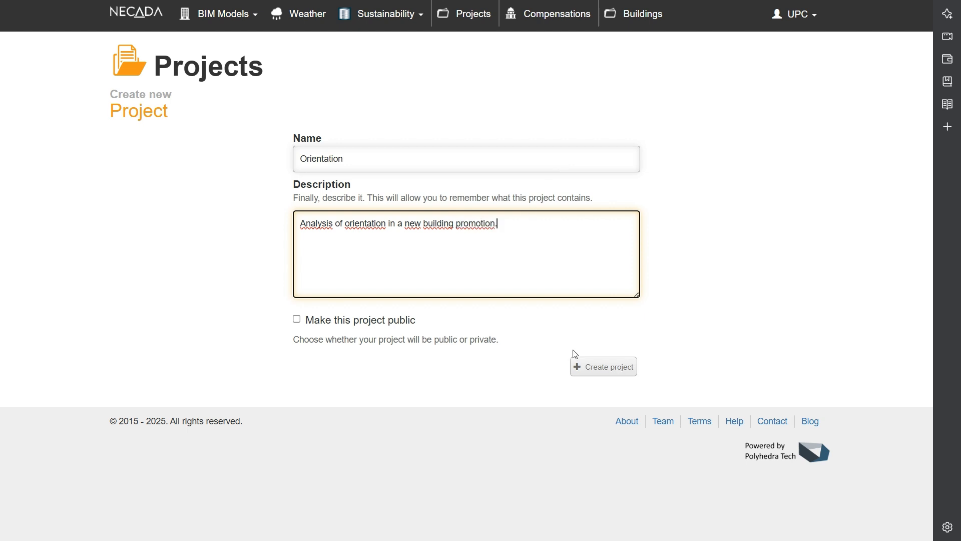
pyautogui.click(614, 372)
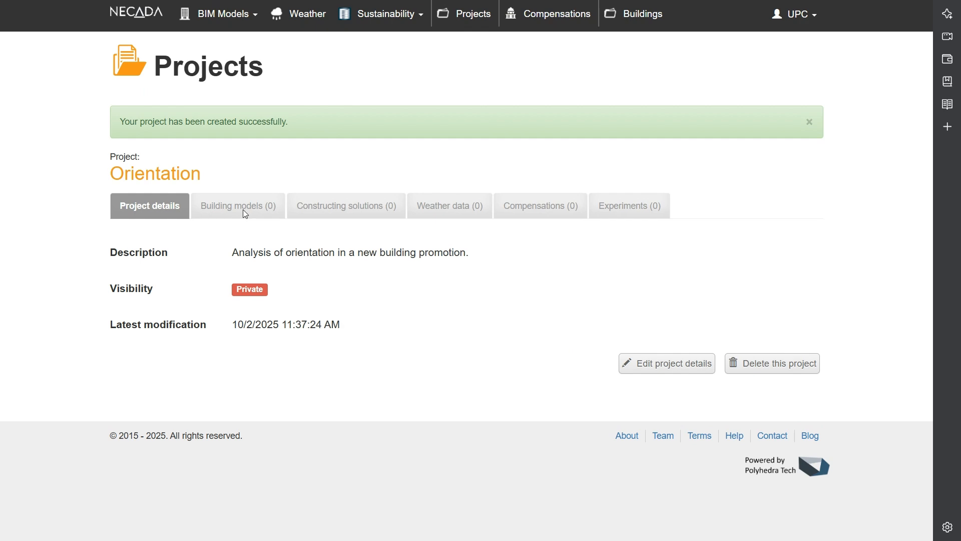
# - Try to assign a building model to the Orientation project
pyautogui.click(245, 210)
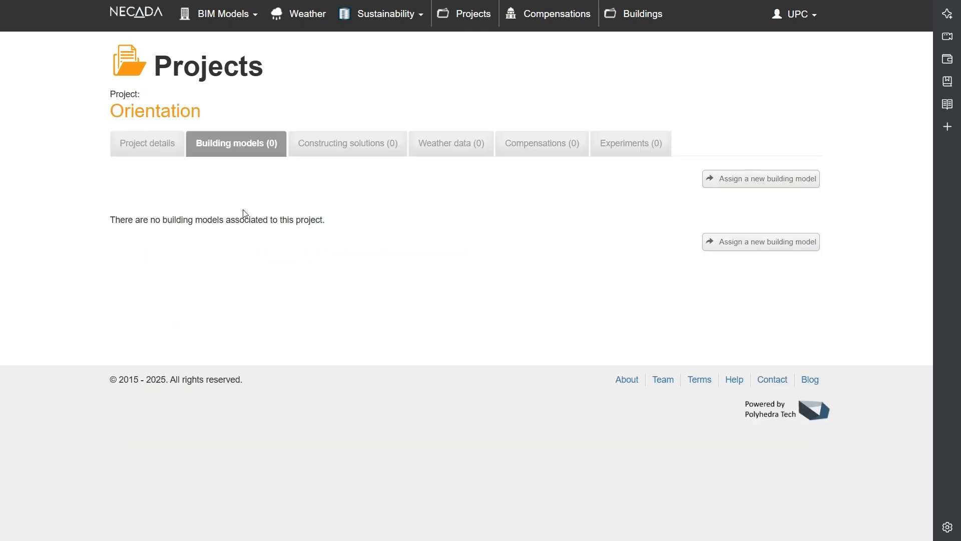
pyautogui.click(734, 178)
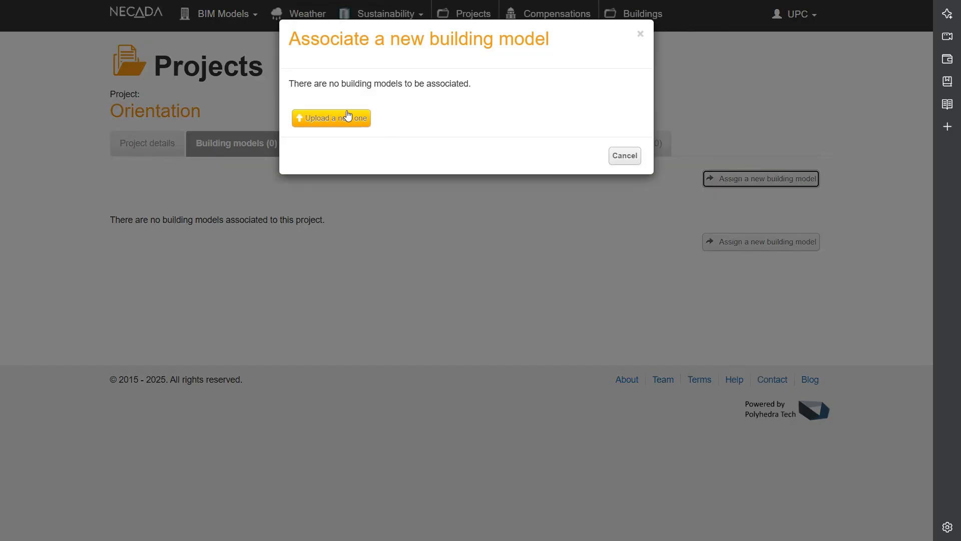
pyautogui.click(625, 156)
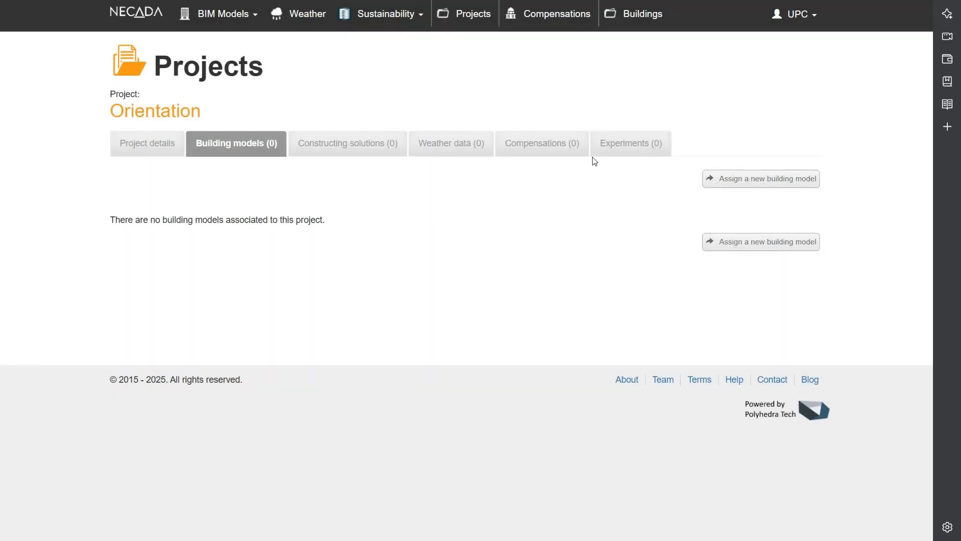
# - Check the own building models' status and the execution progress of the "Simple residential building" experiment in the BIM Validation Reports project
pyautogui.click(241, 20)
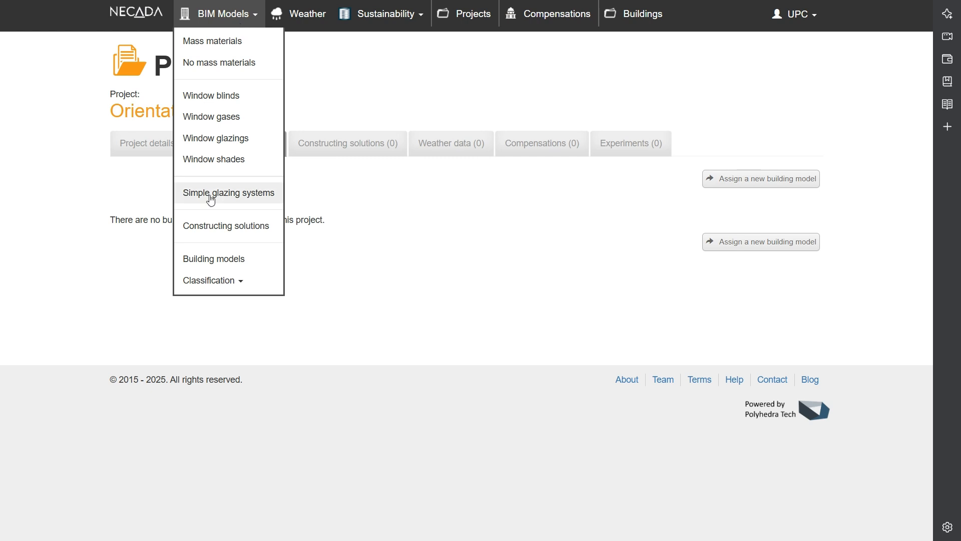
pyautogui.click(214, 259)
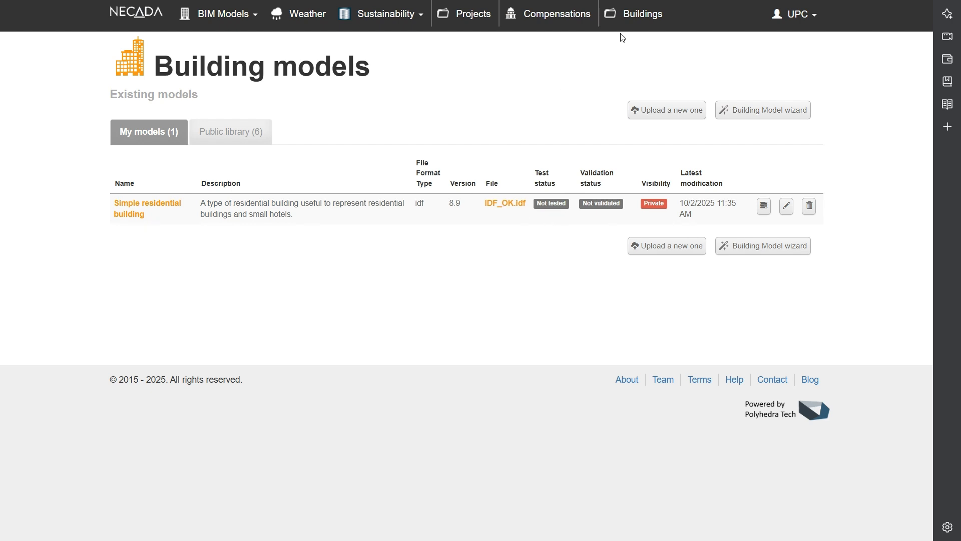
pyautogui.click(463, 15)
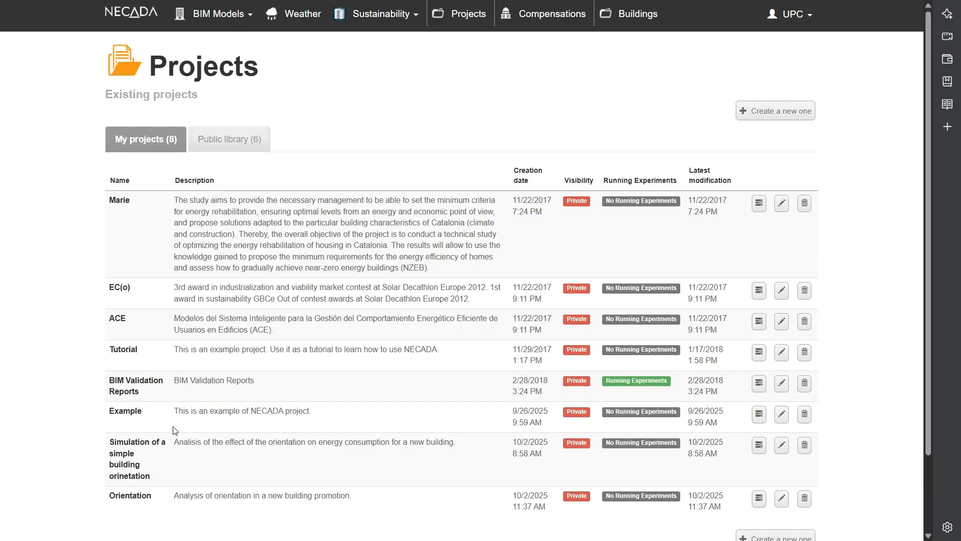
pyautogui.click(136, 385)
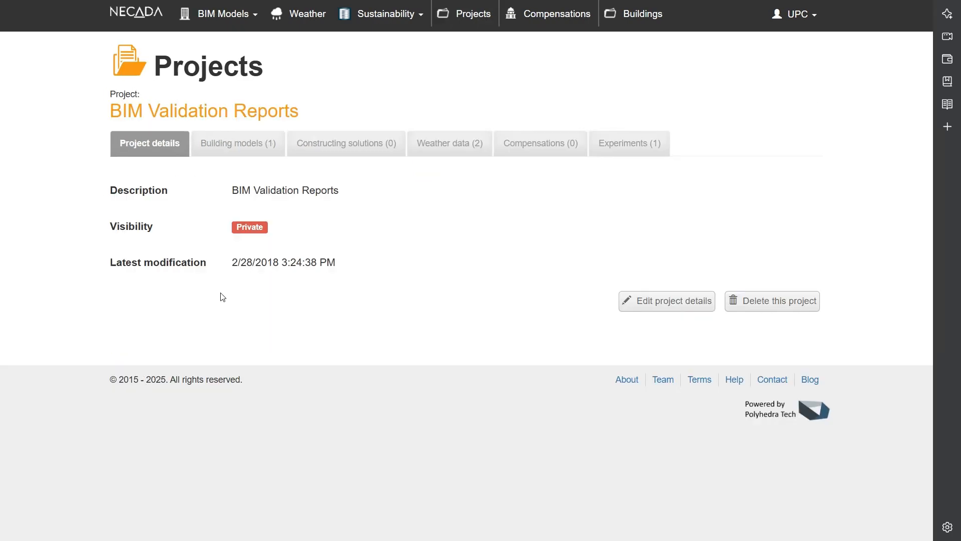
pyautogui.click(640, 147)
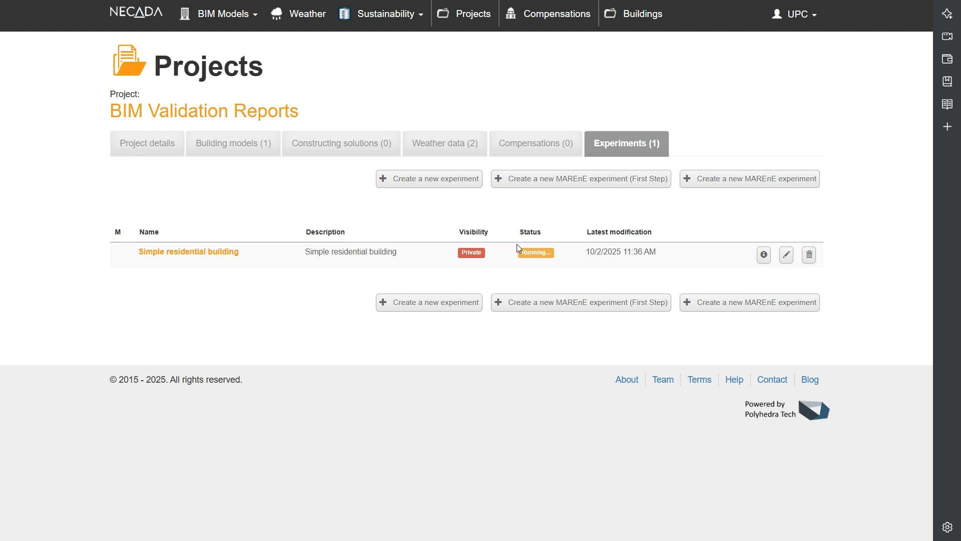
pyautogui.click(218, 255)
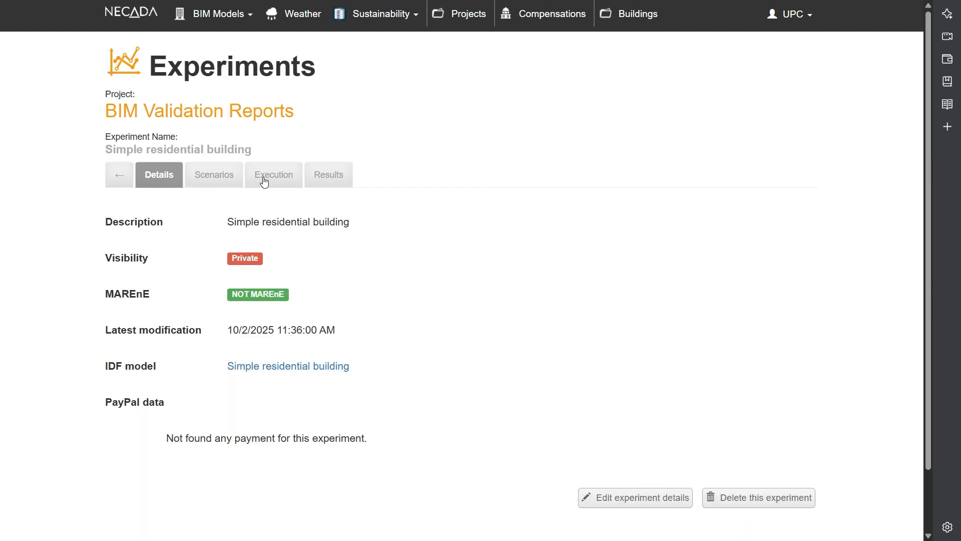
pyautogui.click(274, 175)
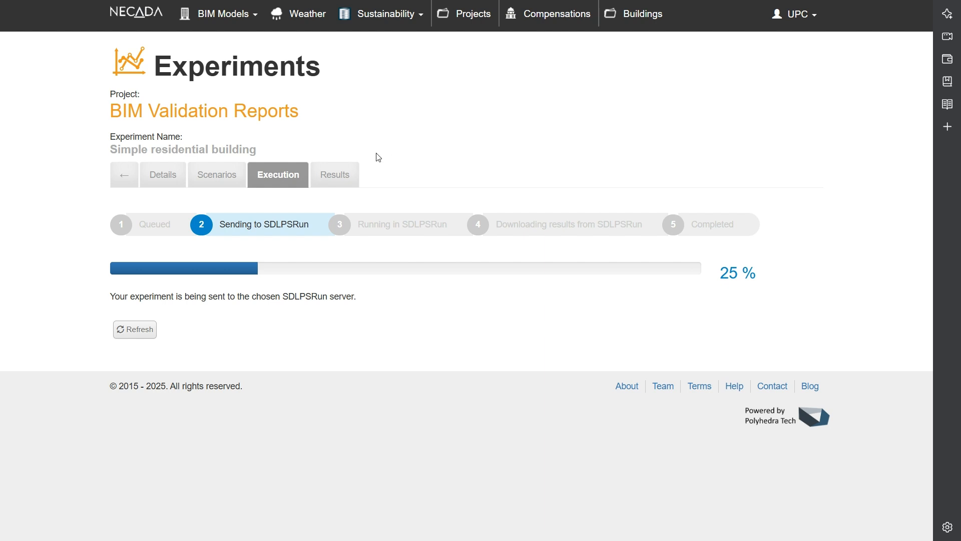
# - Check the validation experiment's results and follow its execution progress until it is completed
pyautogui.click(345, 176)
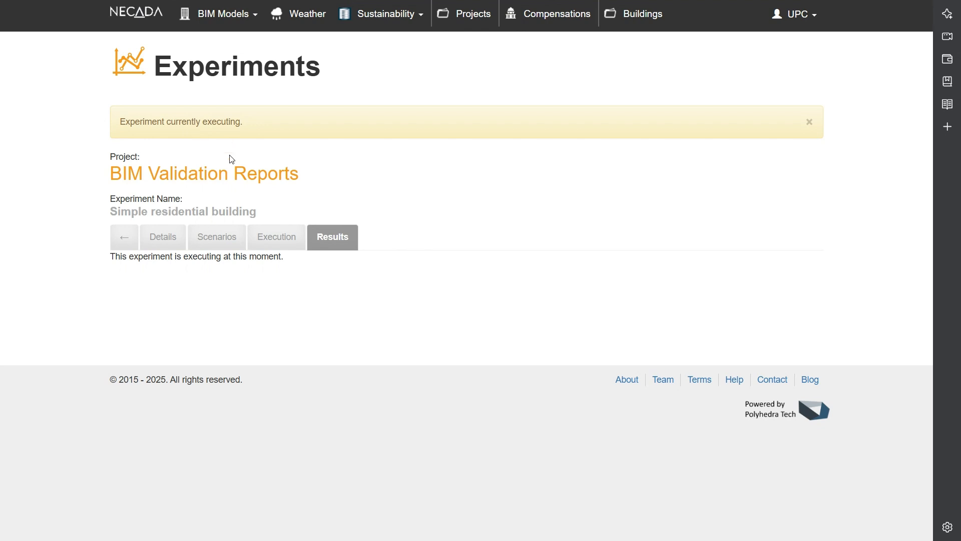
pyautogui.click(273, 243)
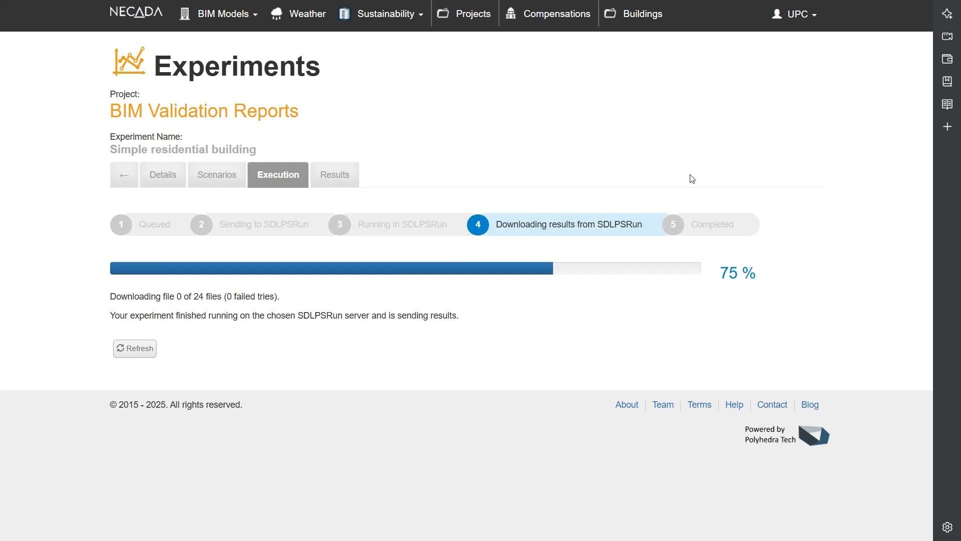
pyautogui.click(330, 177)
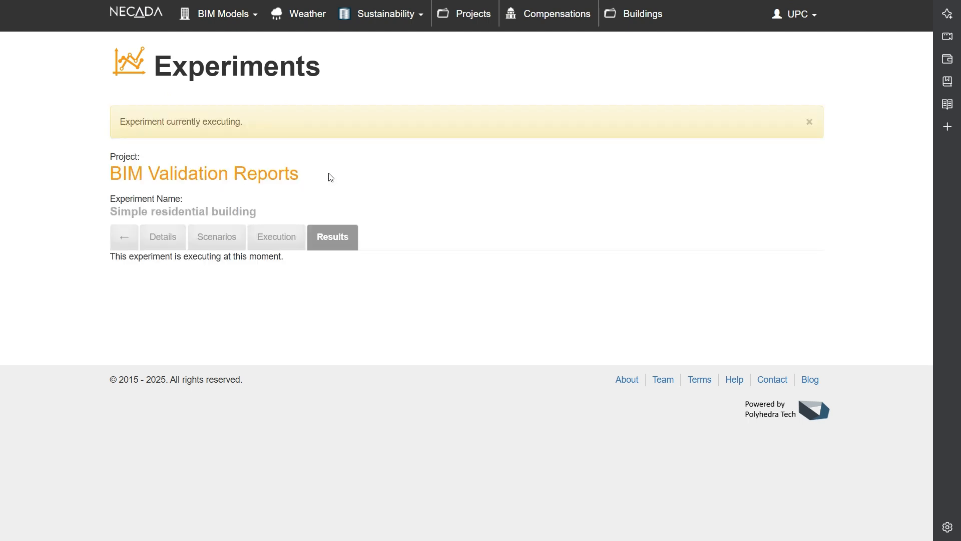
pyautogui.click(277, 241)
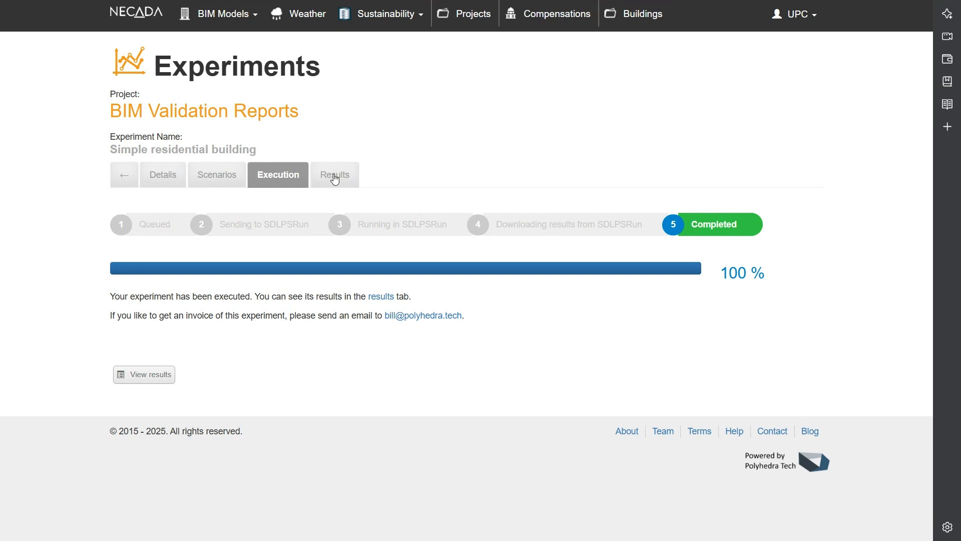
# - Reopen the Orientation project and assign the "Simple residential building" model to it
pyautogui.click(474, 17)
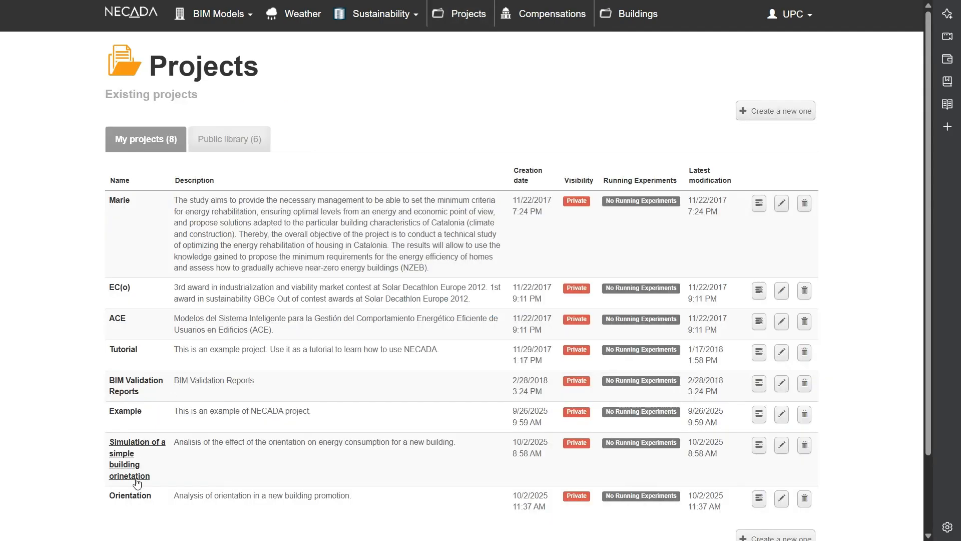
pyautogui.click(132, 496)
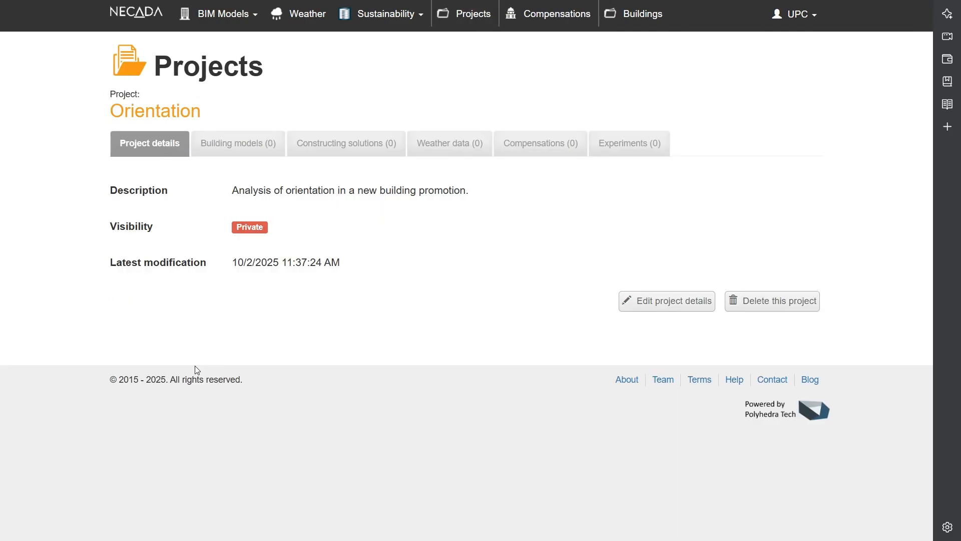
pyautogui.click(251, 149)
# - Check which Floor/Roof and Façade constructing solutions can be associated with the Orientation project, without assigning any
pyautogui.click(347, 144)
pyautogui.click(696, 178)
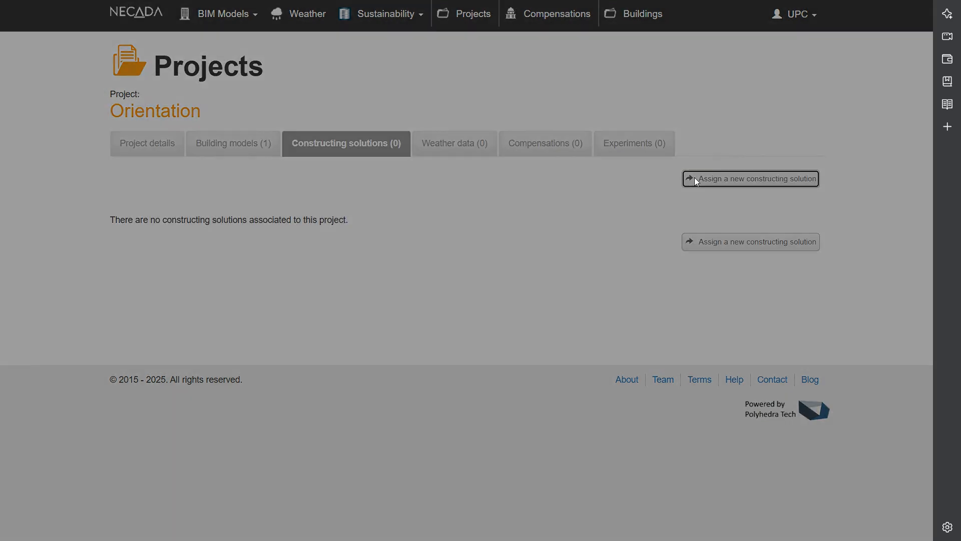
pyautogui.click(408, 111)
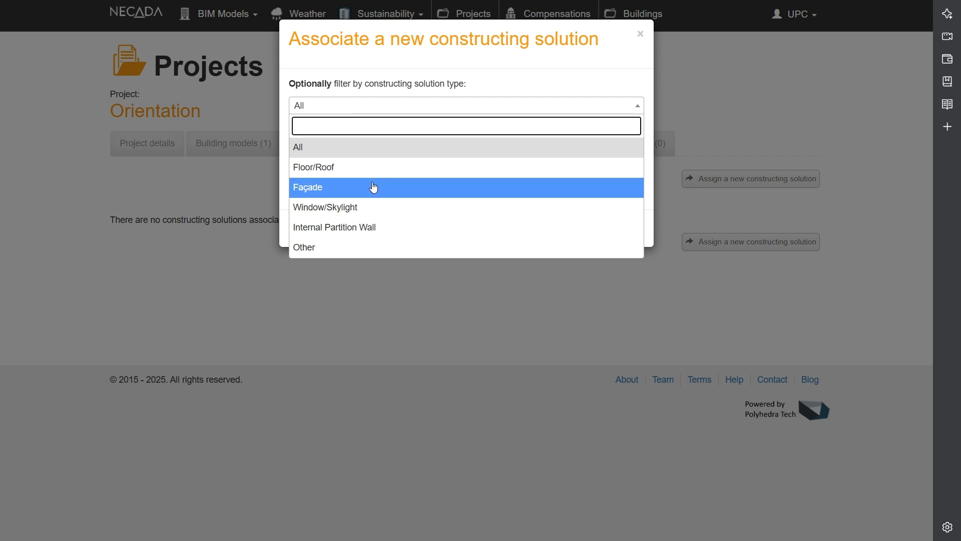
pyautogui.click(379, 170)
pyautogui.click(390, 148)
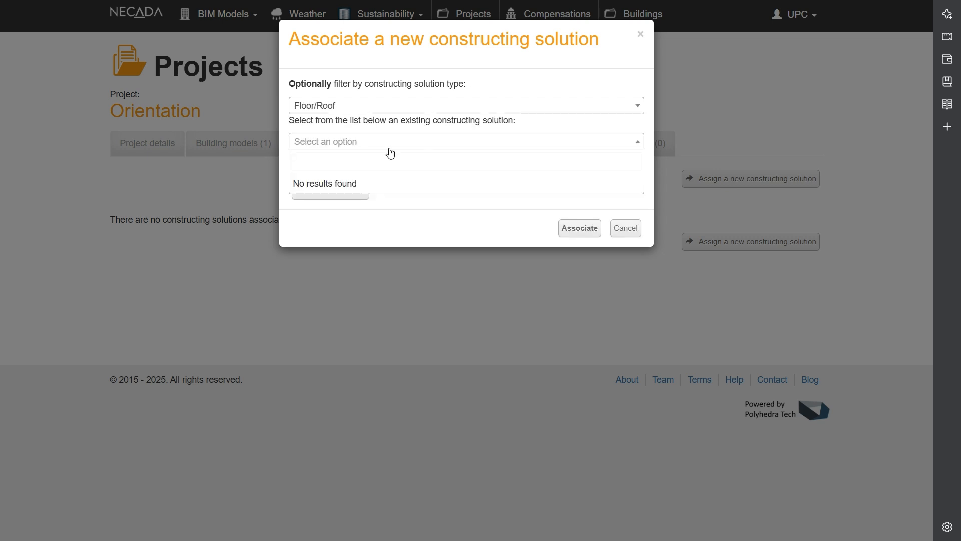
pyautogui.click(401, 106)
pyautogui.click(373, 192)
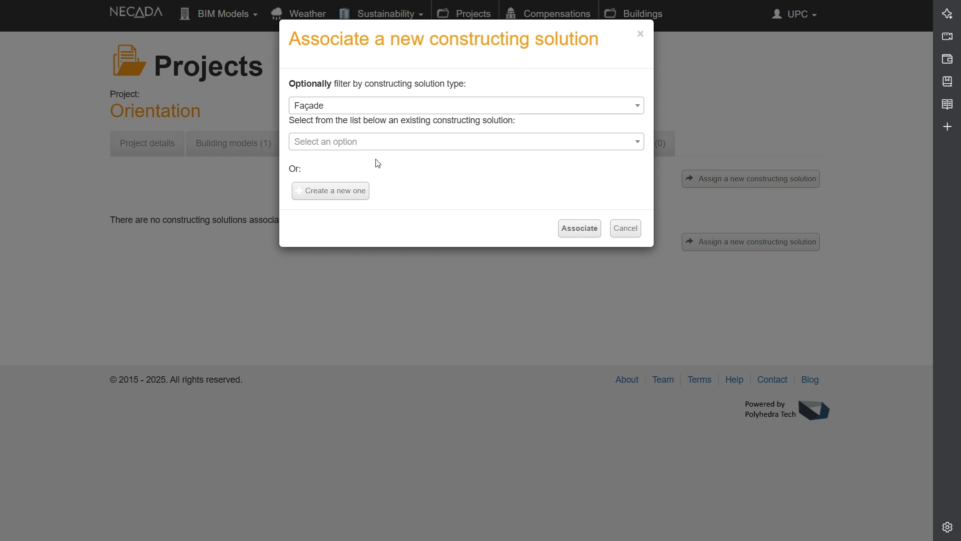
pyautogui.click(624, 229)
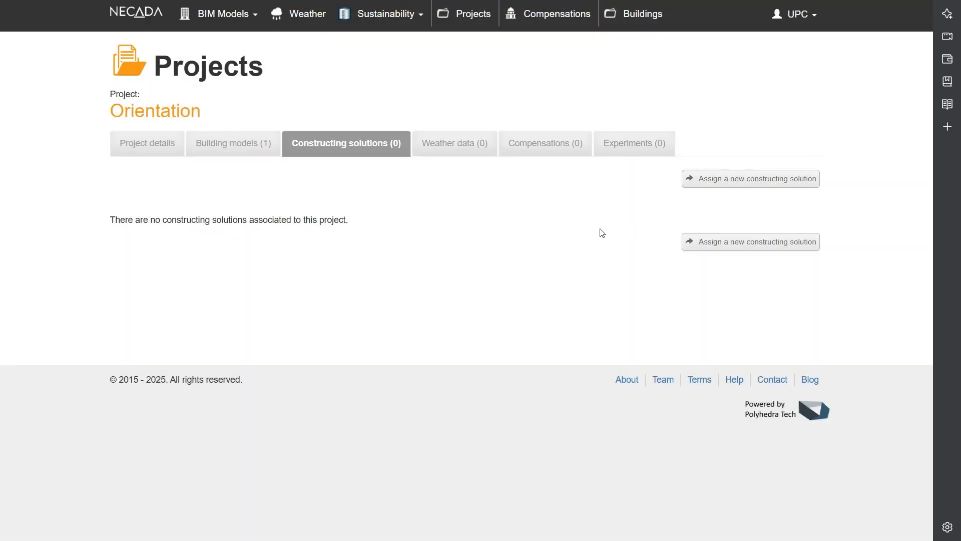
# - Associate the Barcelona_SWEC weather data with the Orientation project
pyautogui.click(464, 152)
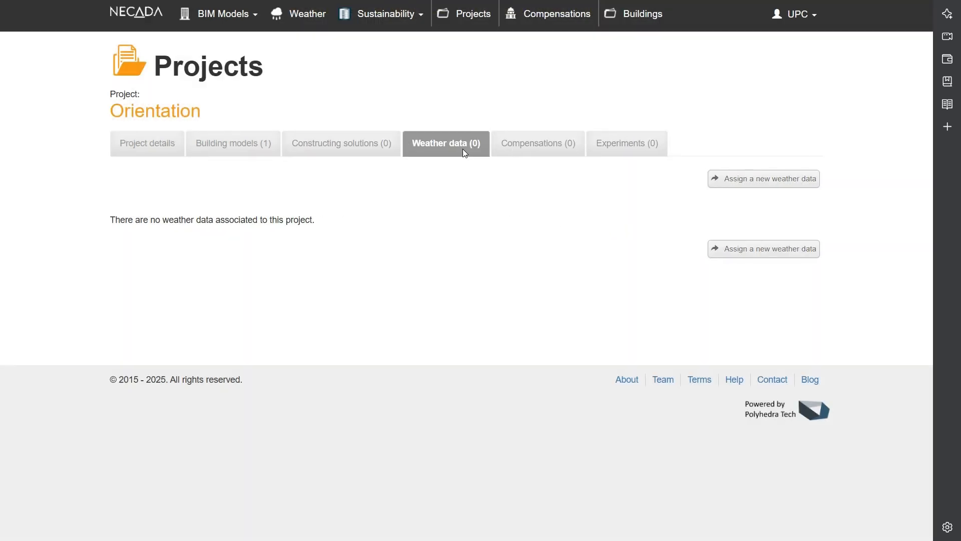
pyautogui.click(715, 181)
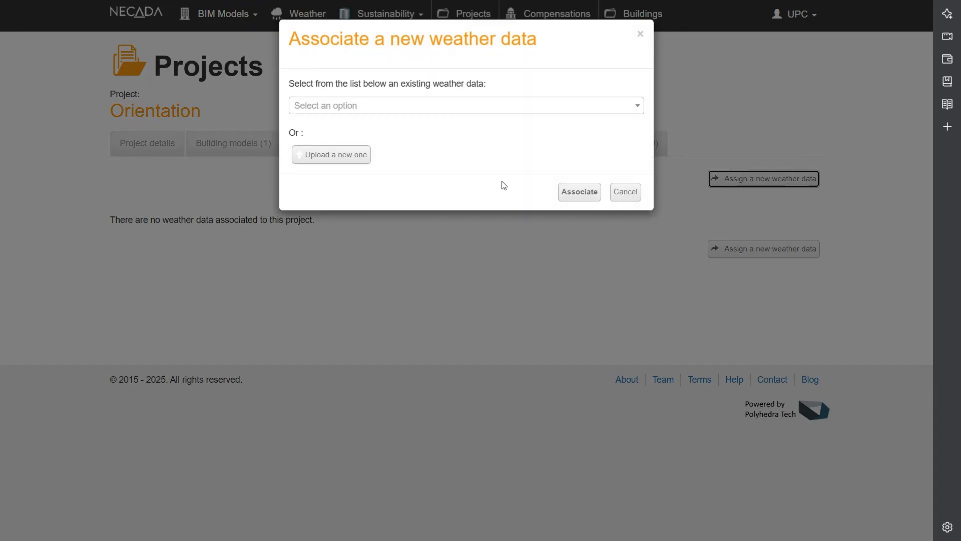
pyautogui.click(476, 106)
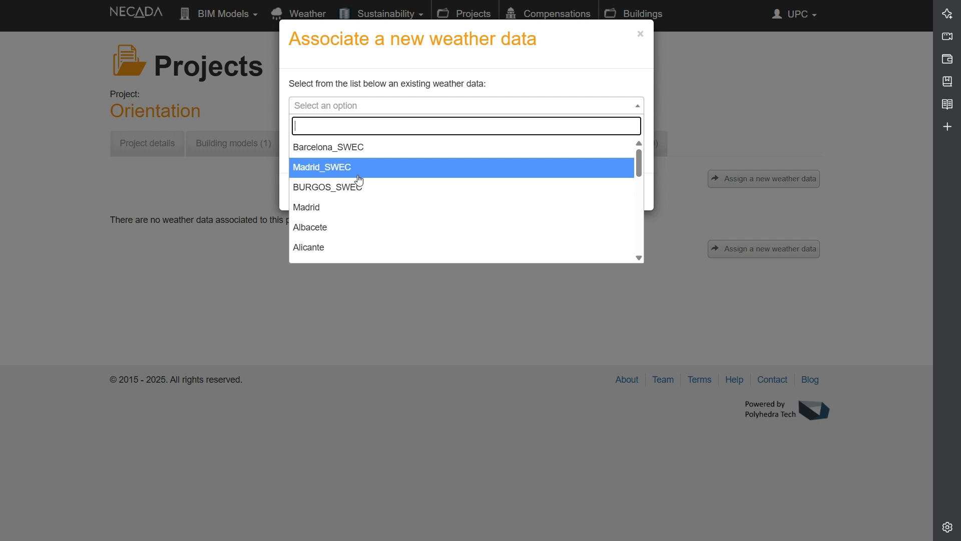
pyautogui.click(361, 150)
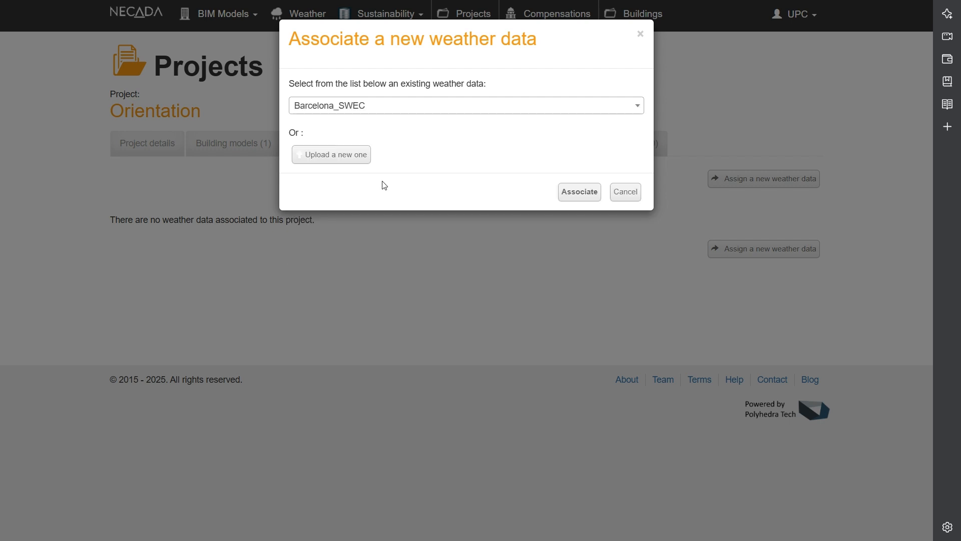
pyautogui.click(563, 199)
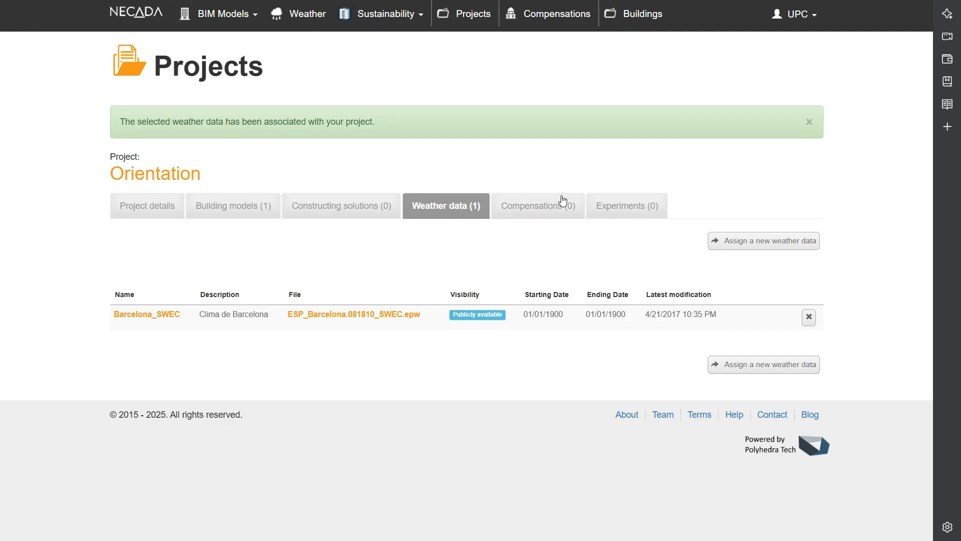
# - Create an experiment named "Orientation analysis" in the Orientation project, using "Simple residential building" as its model file
pyautogui.click(537, 212)
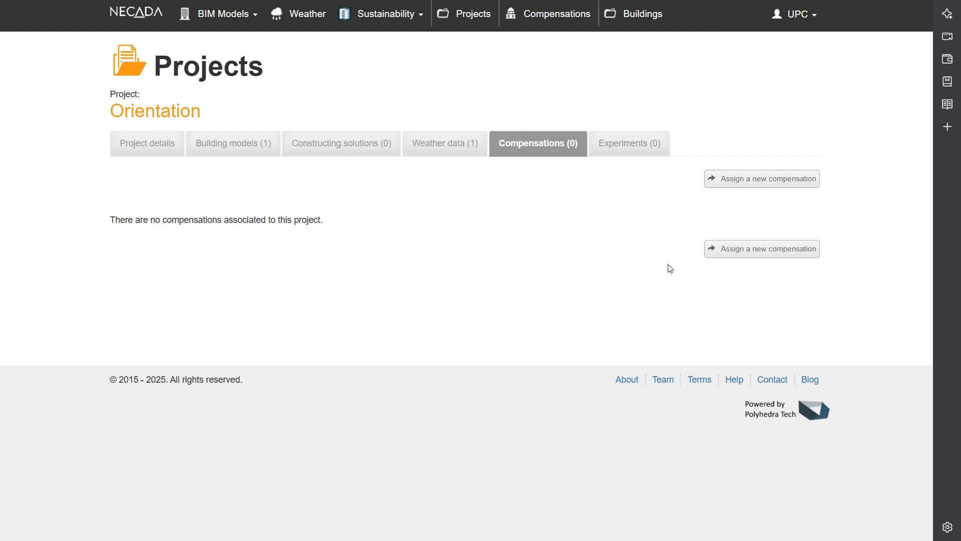
pyautogui.click(613, 151)
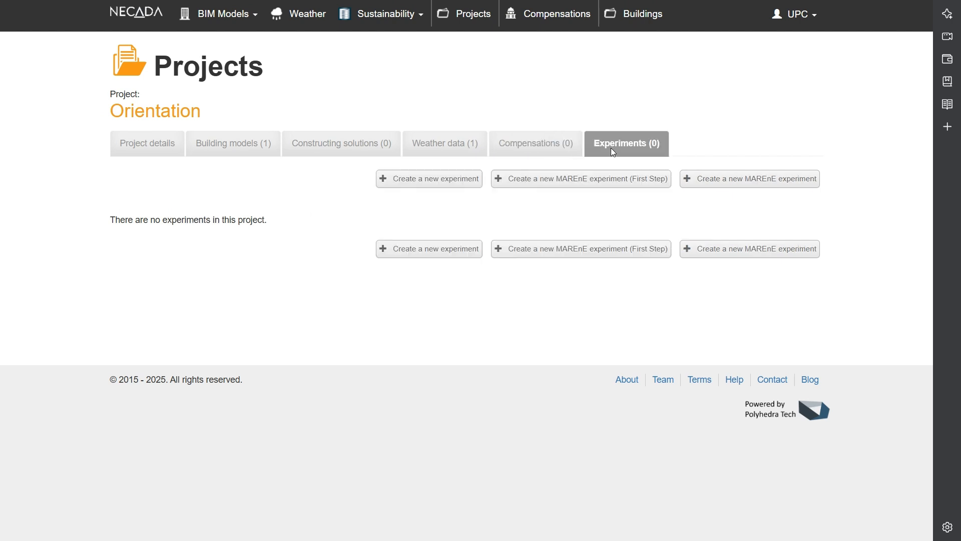
pyautogui.click(439, 186)
pyautogui.click(286, 173)
pyautogui.write('O')
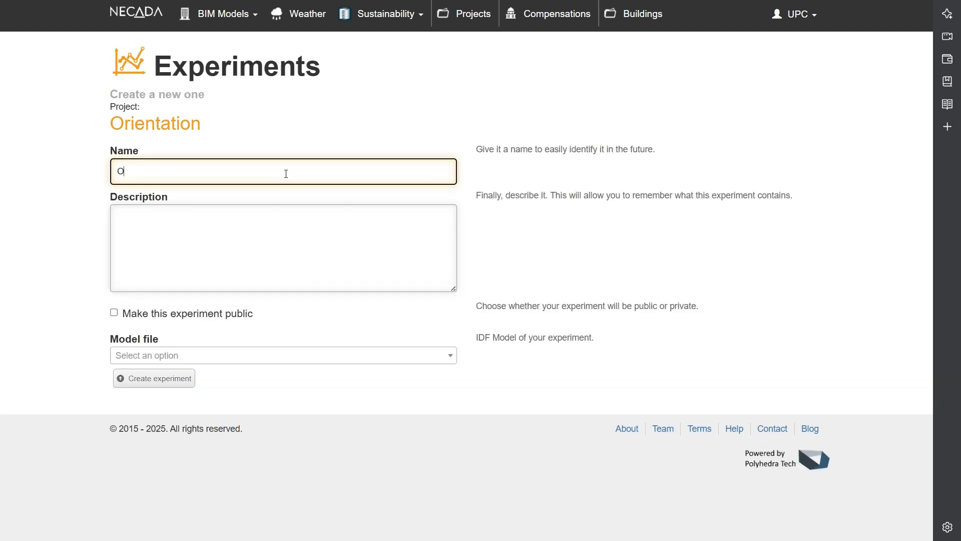
pyautogui.write('rientation analysis')
pyautogui.press('Tab')
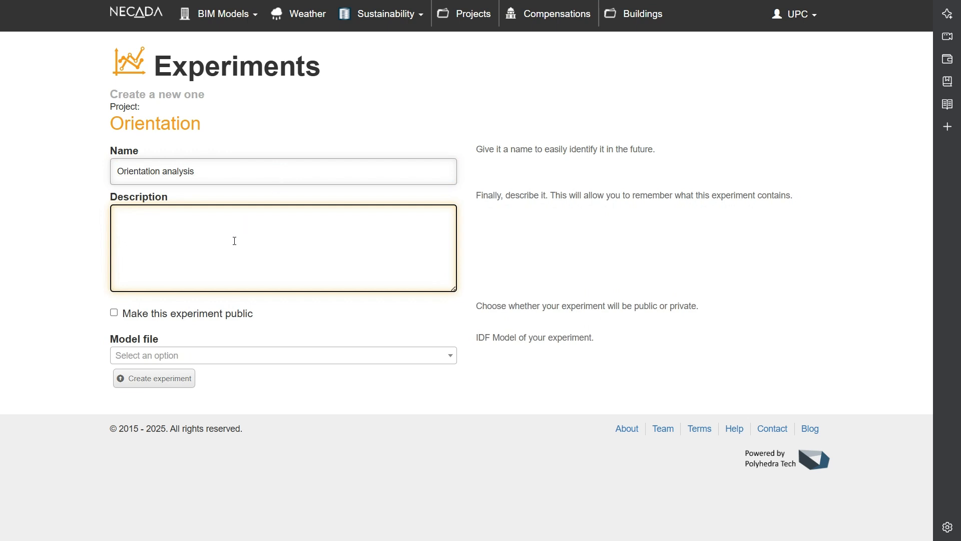
pyautogui.click(197, 356)
pyautogui.click(194, 399)
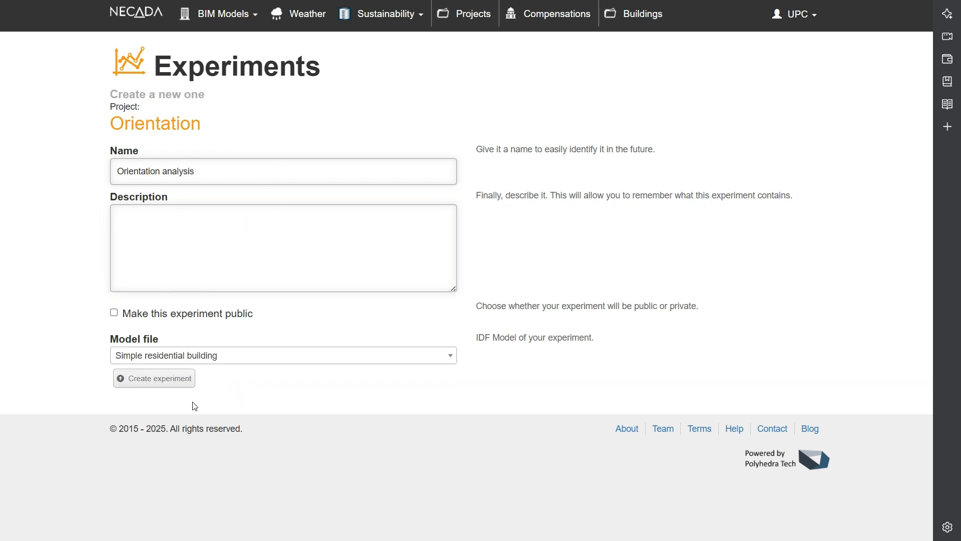
pyautogui.click(170, 377)
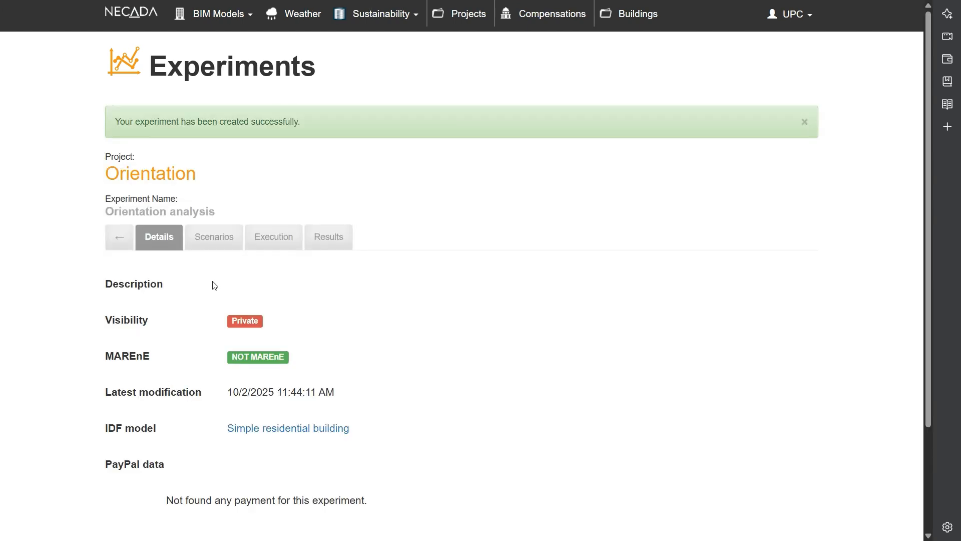
# - Add a model scenario with "Simple residential building" to the Orientation analysis experiment
pyautogui.click(216, 240)
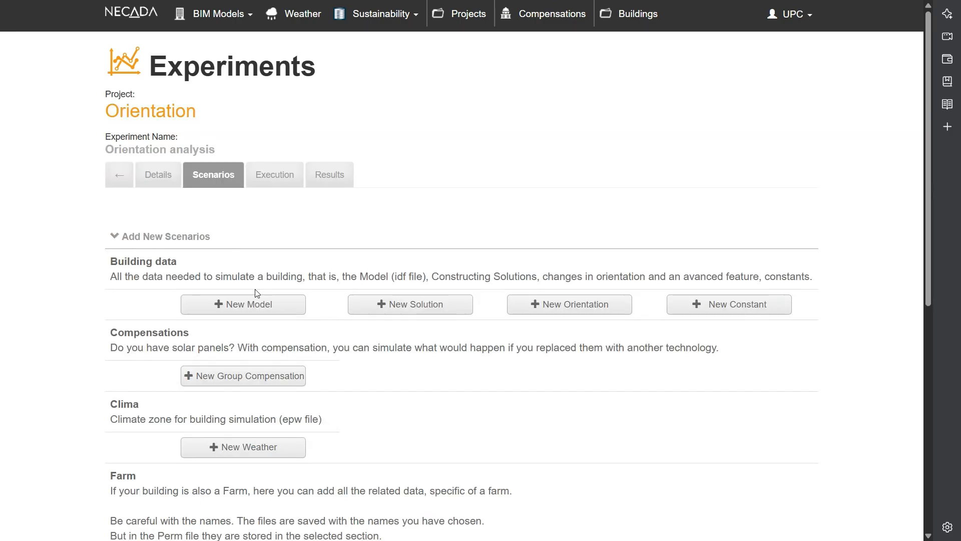
pyautogui.click(253, 303)
pyautogui.click(359, 111)
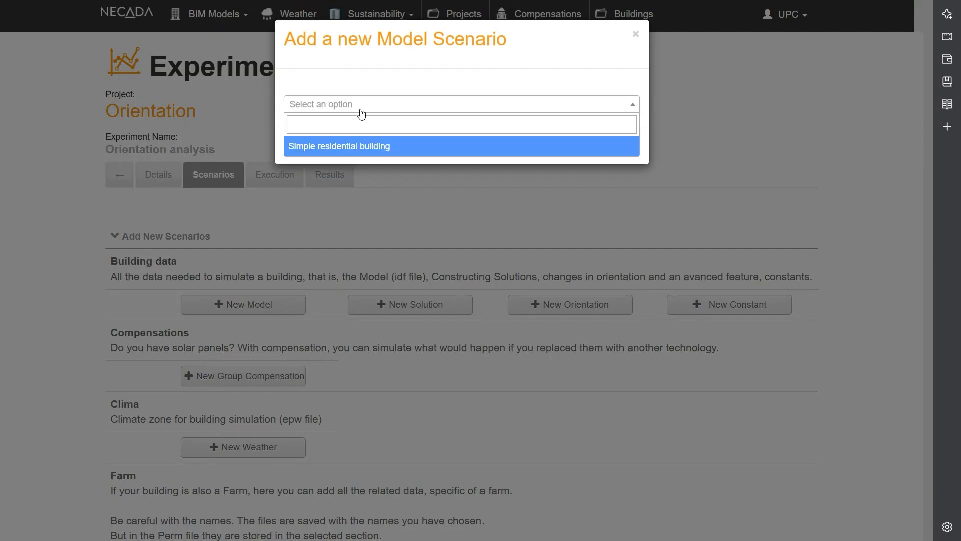
pyautogui.click(359, 146)
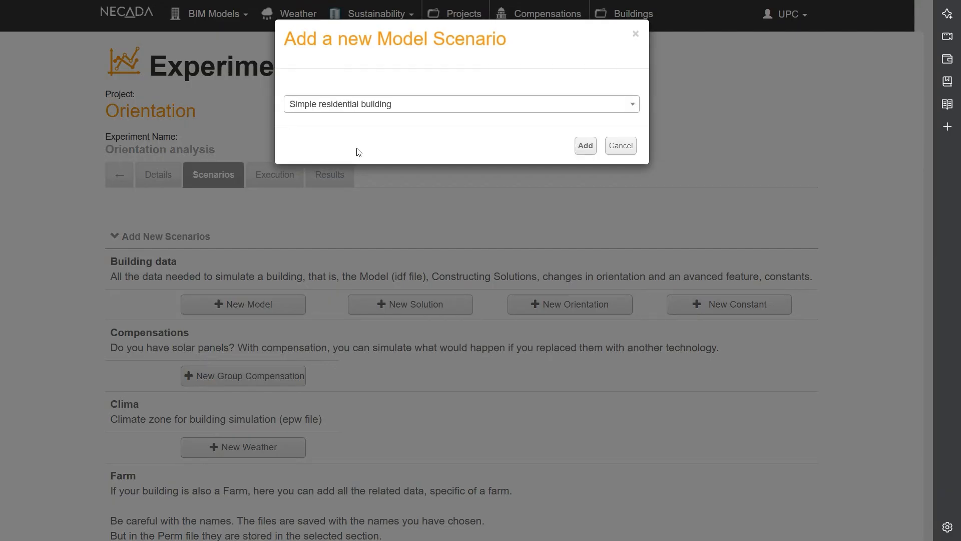
pyautogui.click(586, 147)
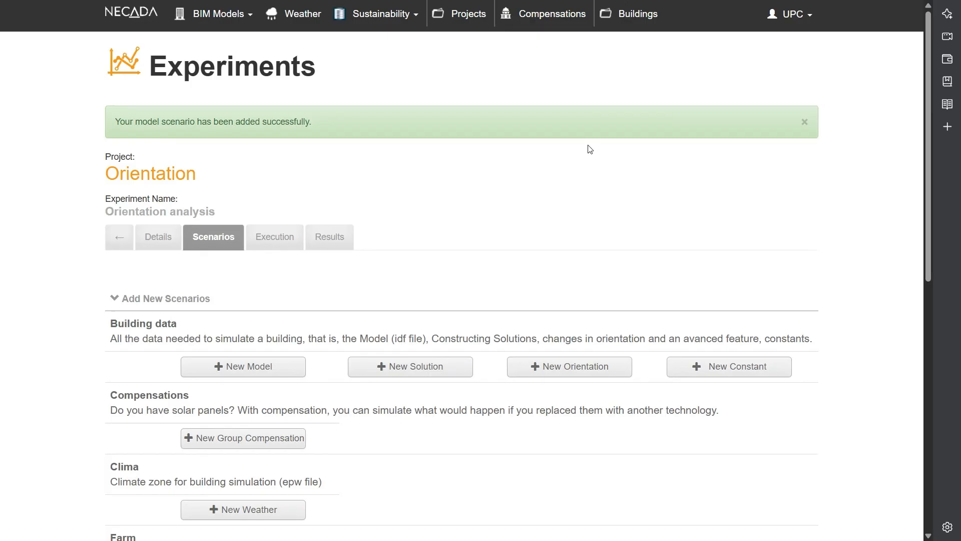
# - Add an orientation scenario that permutes the values 0;90;180;270
pyautogui.click(566, 372)
pyautogui.click(367, 107)
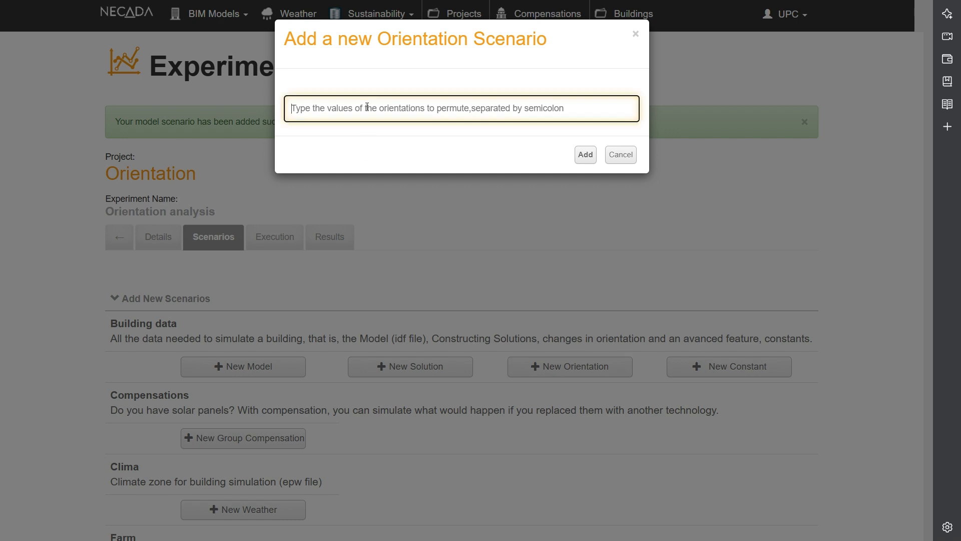
pyautogui.write('0')
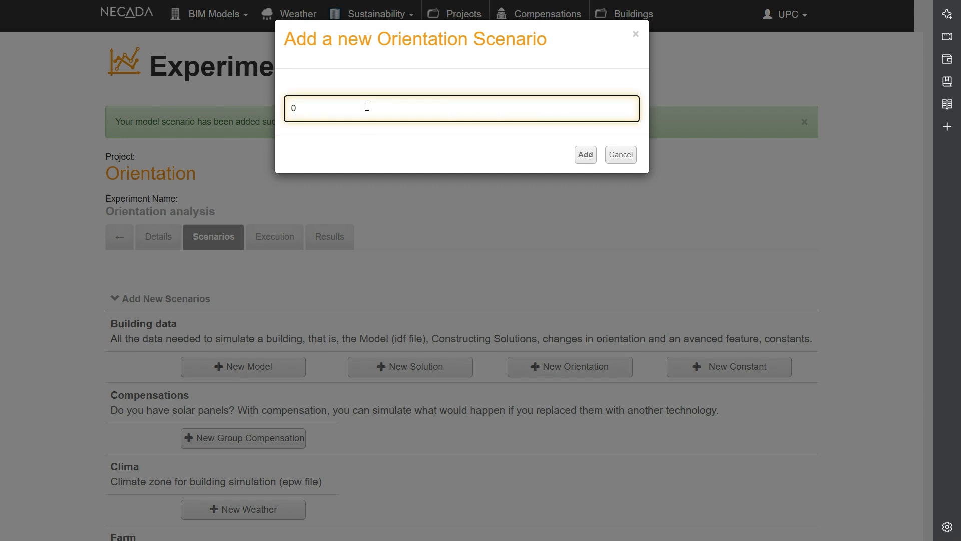
pyautogui.write(';90;180;270')
pyautogui.click(589, 160)
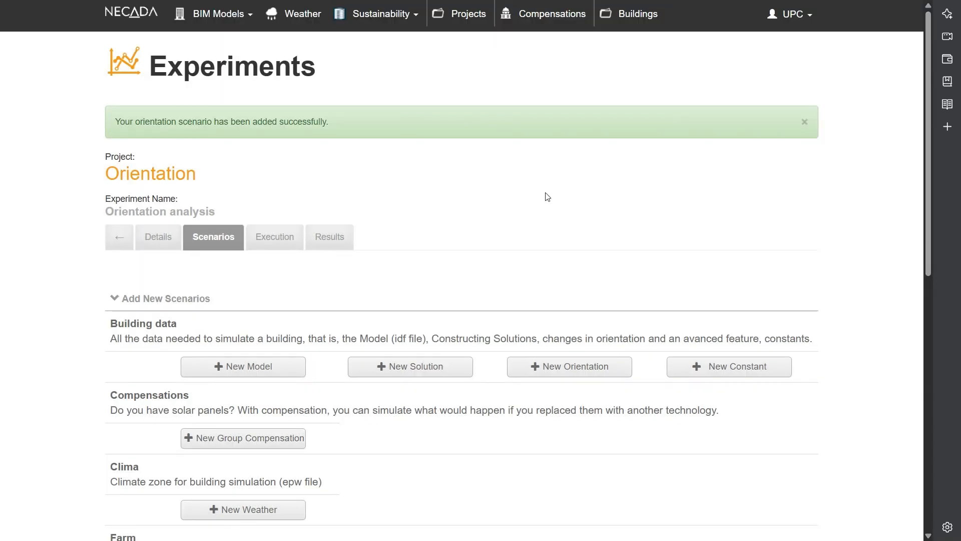
# - Expand the experiment's building and orientation scenario groups and check the orientation values they contain
pyautogui.scroll(-6, 490, 272)
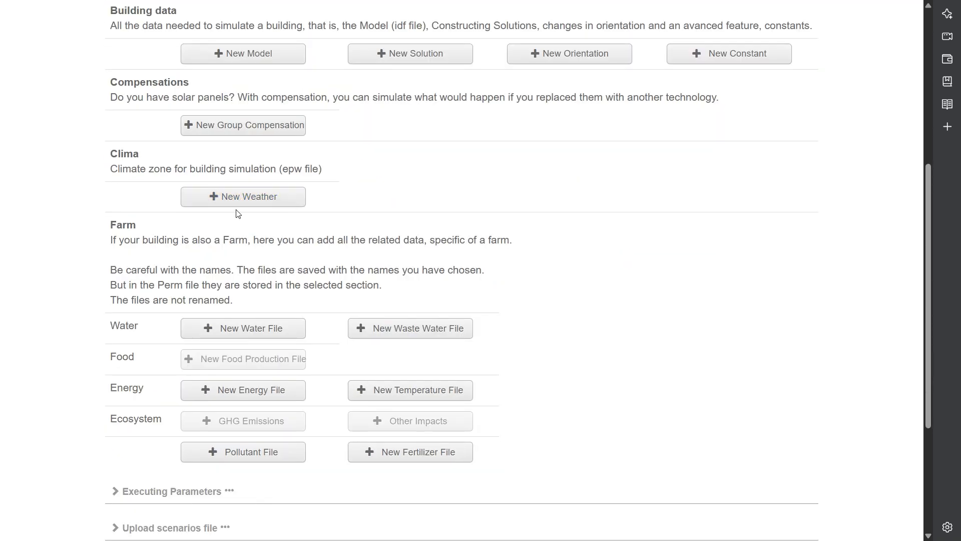
pyautogui.scroll(-4, 236, 211)
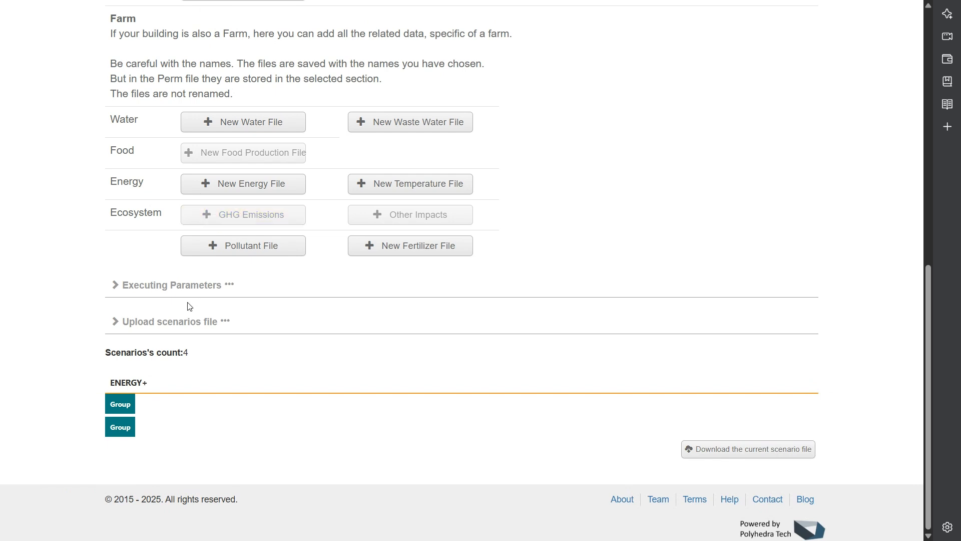
pyautogui.click(125, 404)
pyautogui.click(123, 451)
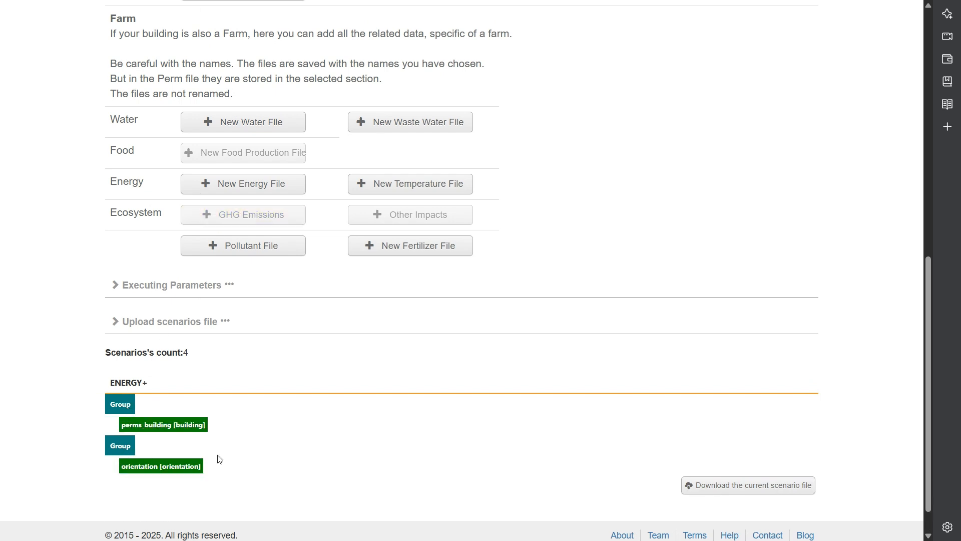
pyautogui.click(197, 465)
pyautogui.scroll(-2, 276, 445)
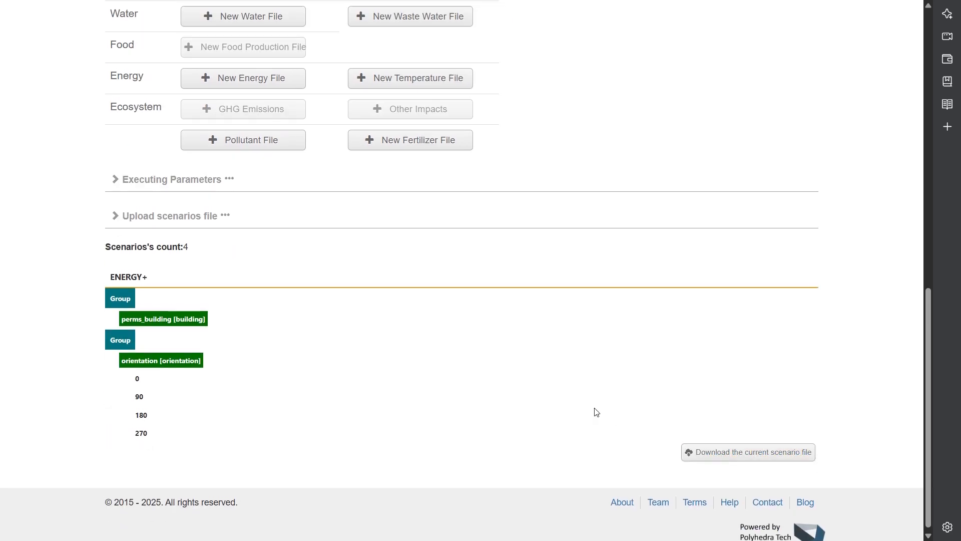
pyautogui.scroll(10, 594, 412)
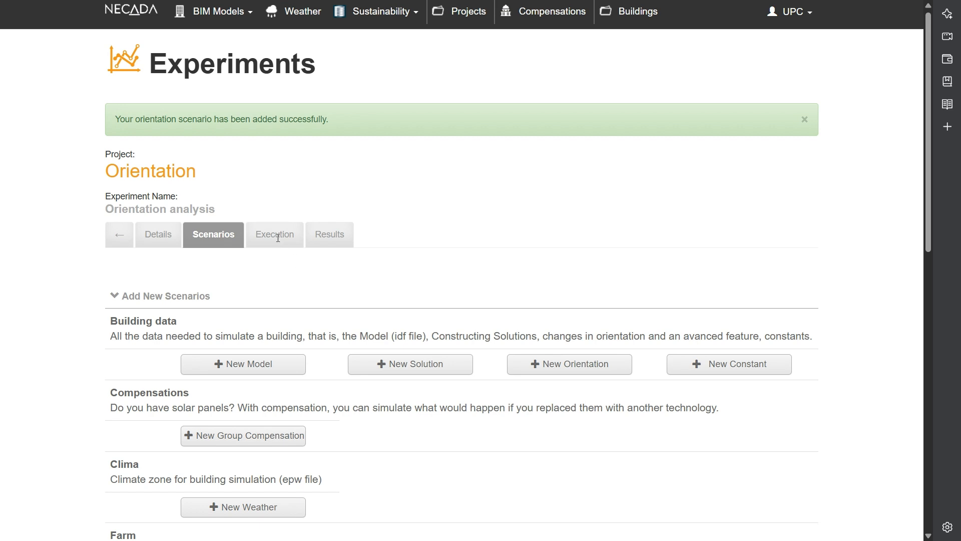
# - Try to execute the Orientation analysis experiment on SDLPSRUN
pyautogui.click(279, 241)
pyautogui.click(181, 445)
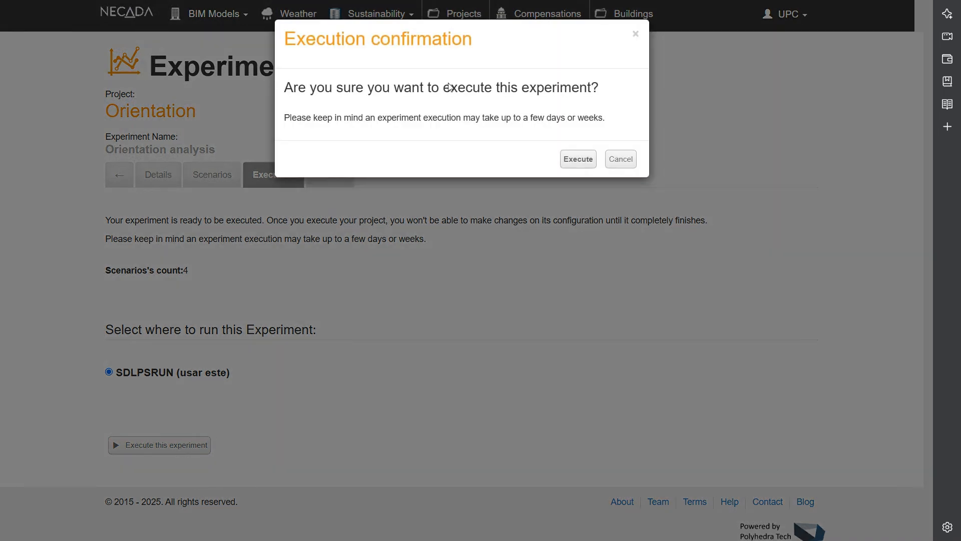
pyautogui.click(579, 160)
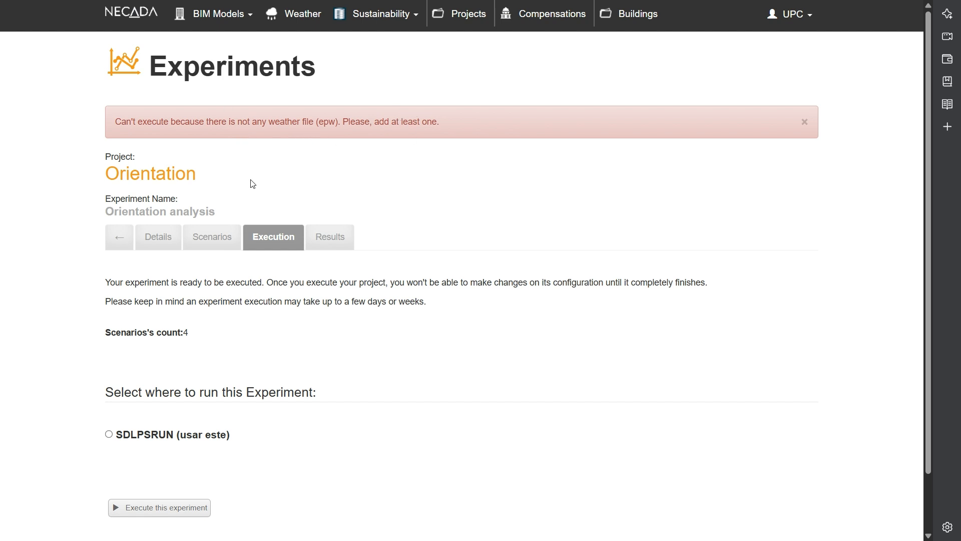
# - Add a weather scenario with Barcelona_SWEC to the Orientation analysis experiment
pyautogui.click(204, 248)
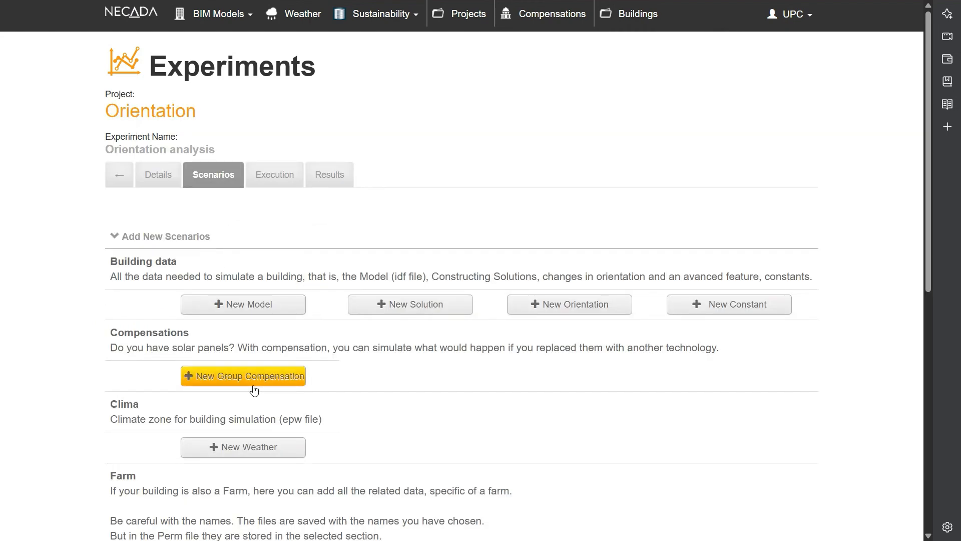
pyautogui.scroll(-3, 250, 388)
pyautogui.click(251, 324)
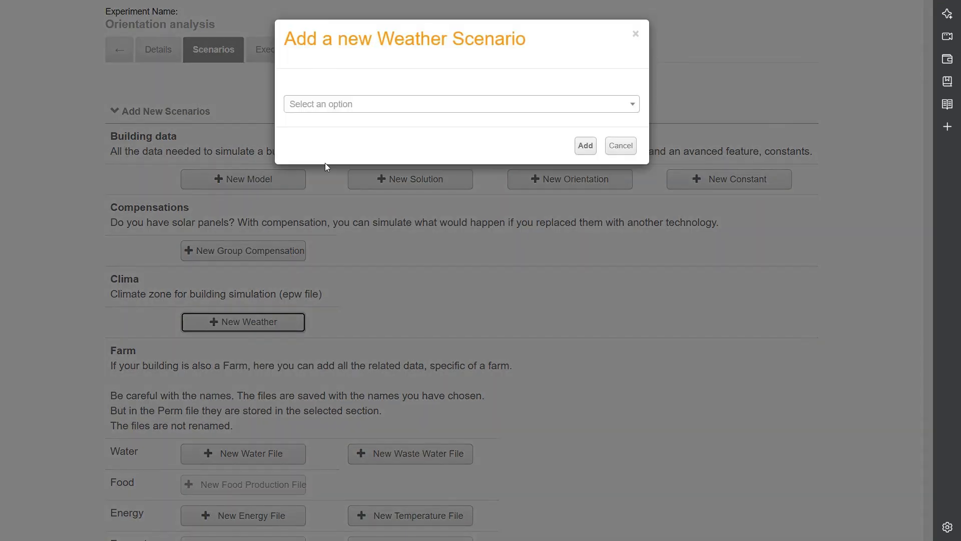
pyautogui.click(352, 105)
pyautogui.click(342, 147)
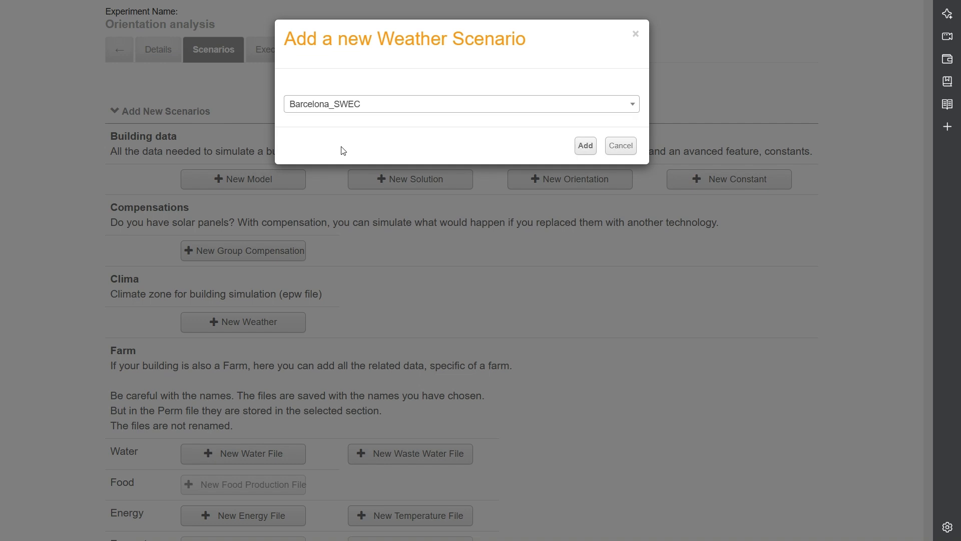
pyautogui.click(585, 145)
# - Expand all three scenario groups to check the building, orientation and weather entries
pyautogui.scroll(-10, 451, 151)
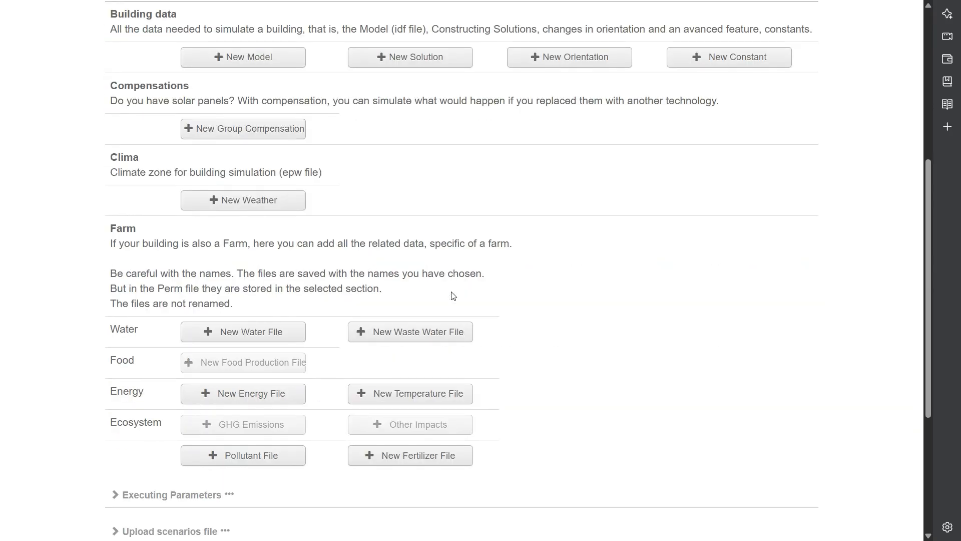
pyautogui.click(120, 385)
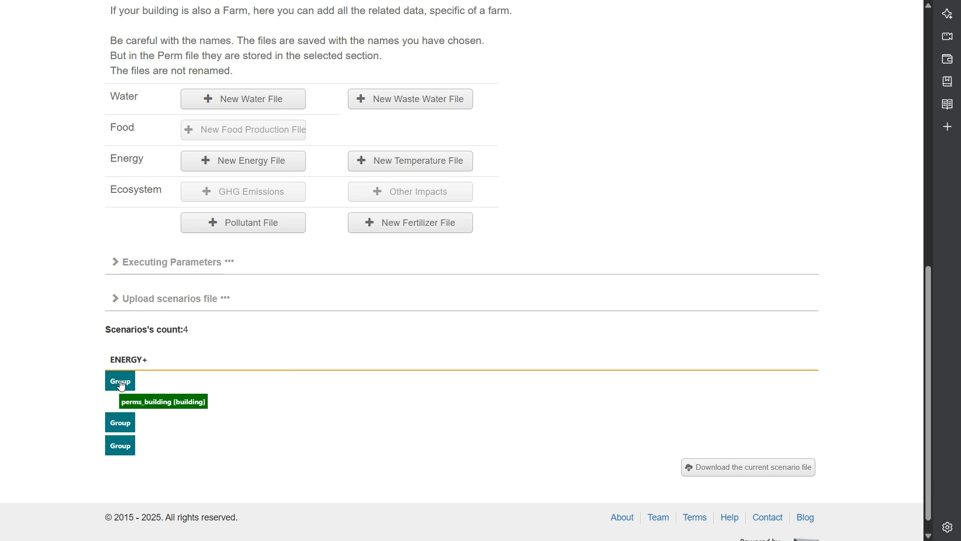
pyautogui.click(113, 427)
pyautogui.click(115, 465)
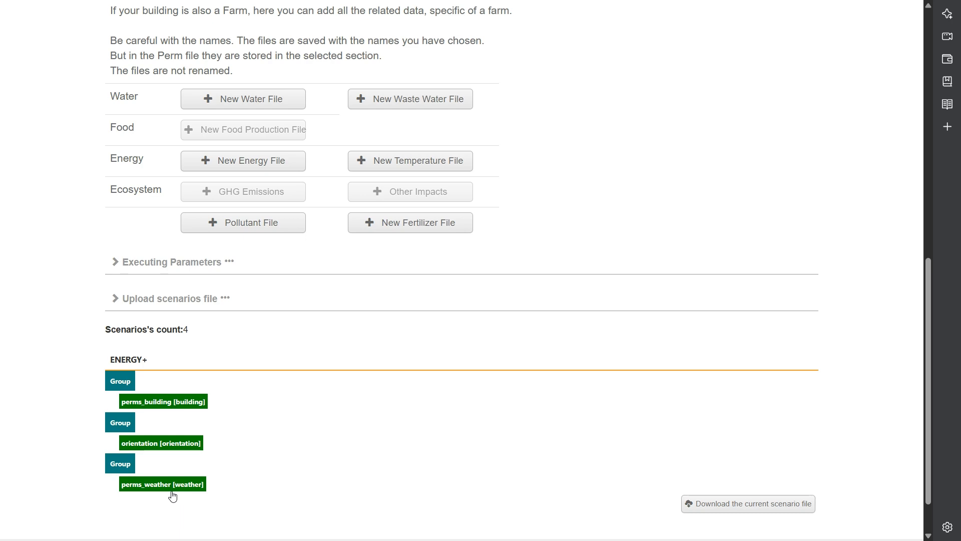
pyautogui.scroll(10, 465, 419)
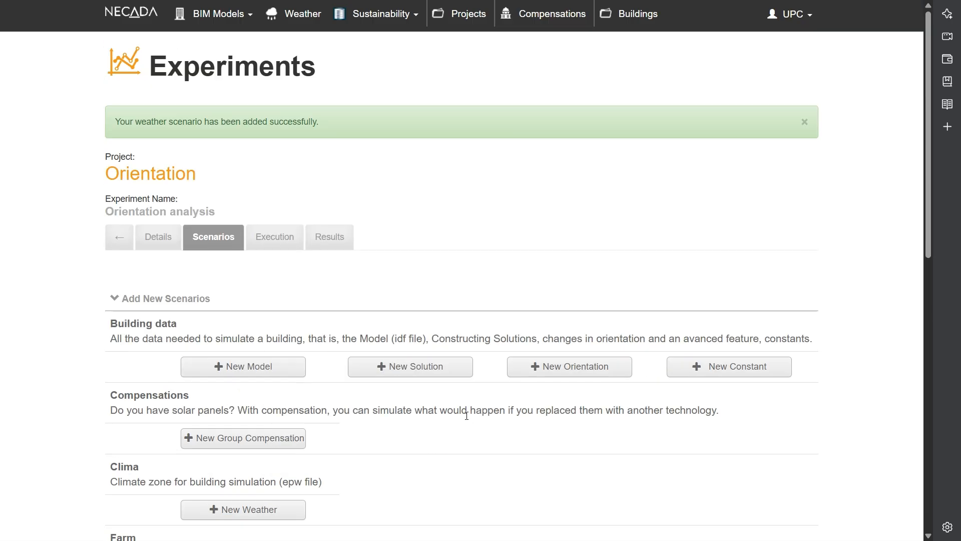
# - Execute the Orientation analysis experiment on SDLPSRUN with its weather scenario included, and confirm the execution
pyautogui.click(278, 238)
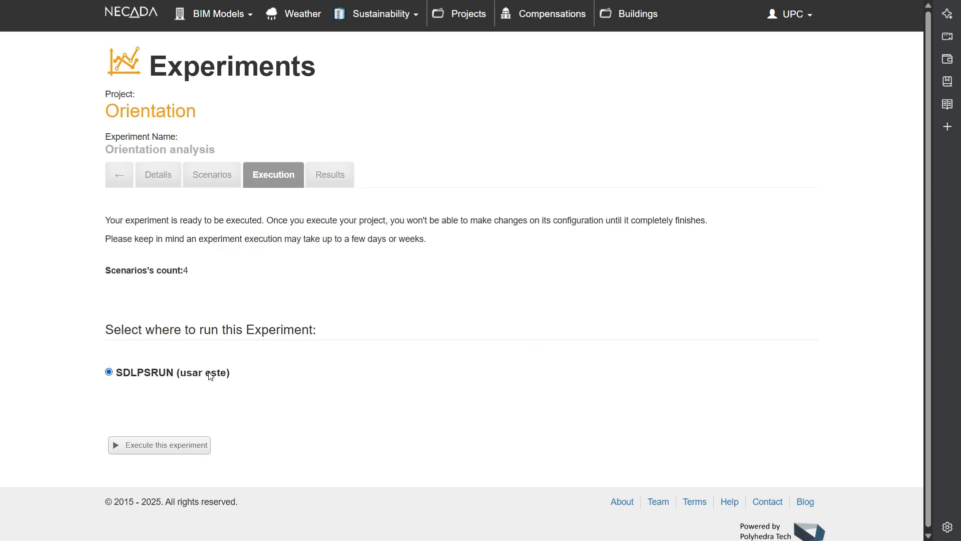
pyautogui.click(181, 452)
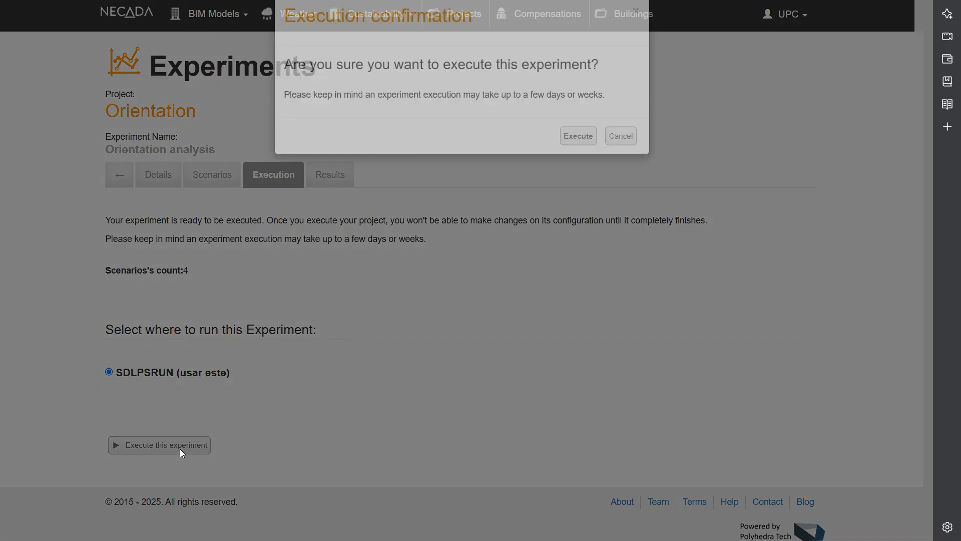
pyautogui.click(581, 162)
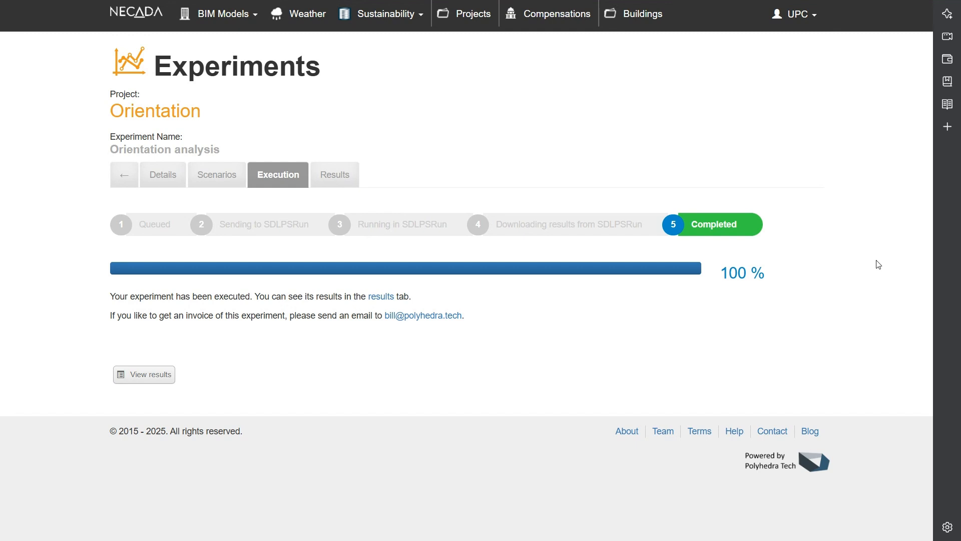
pyautogui.click(338, 176)
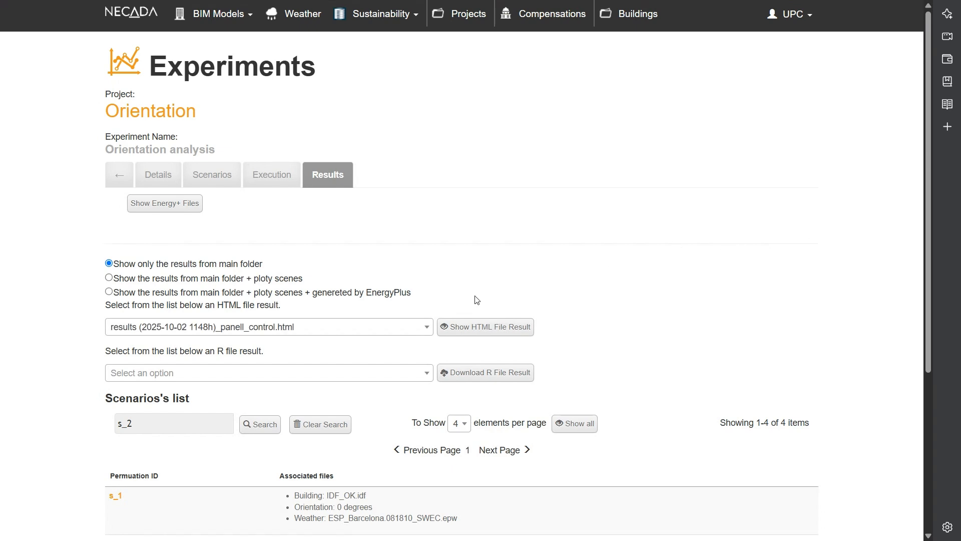
pyautogui.click(423, 330)
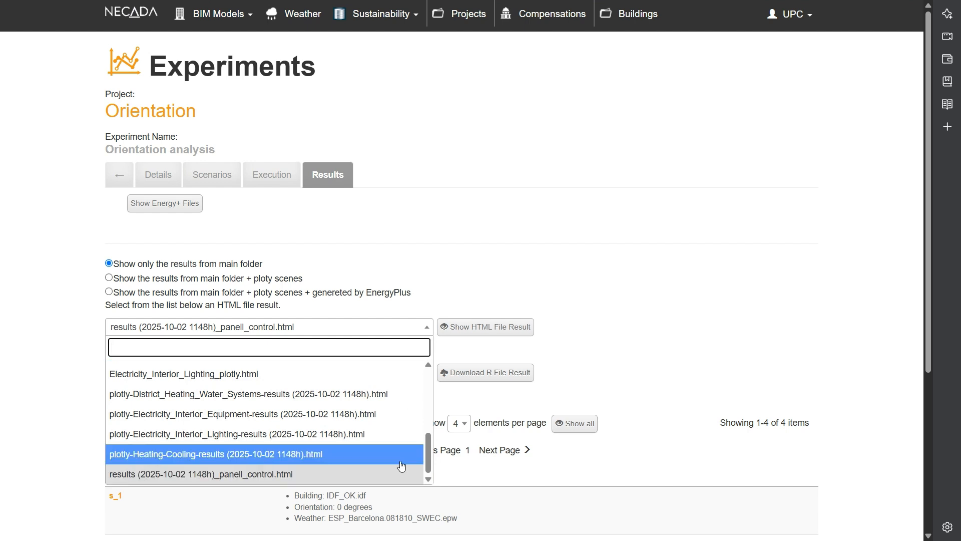
pyautogui.scroll(5, 401, 464)
pyautogui.scroll(-5, 402, 467)
pyautogui.click(444, 293)
pyautogui.click(419, 379)
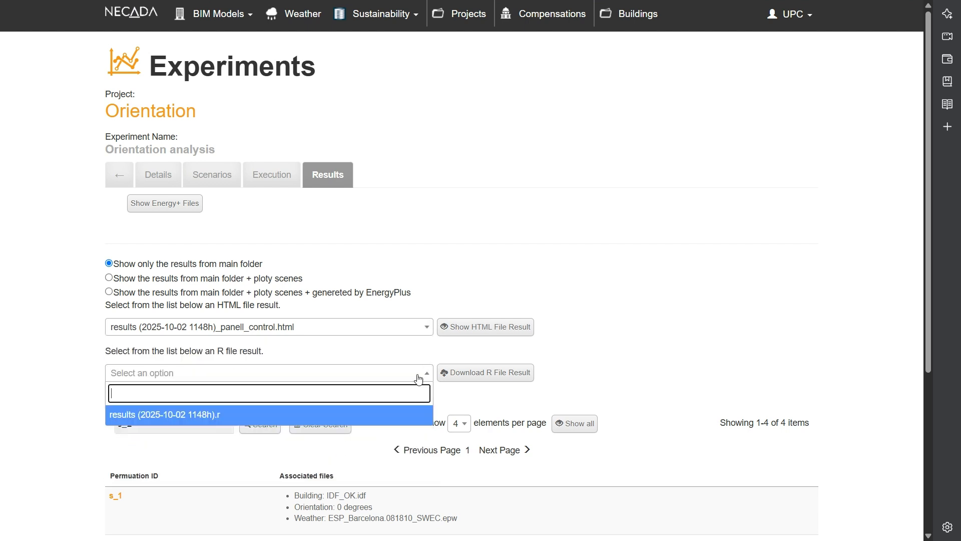
pyautogui.click(419, 316)
pyautogui.click(506, 321)
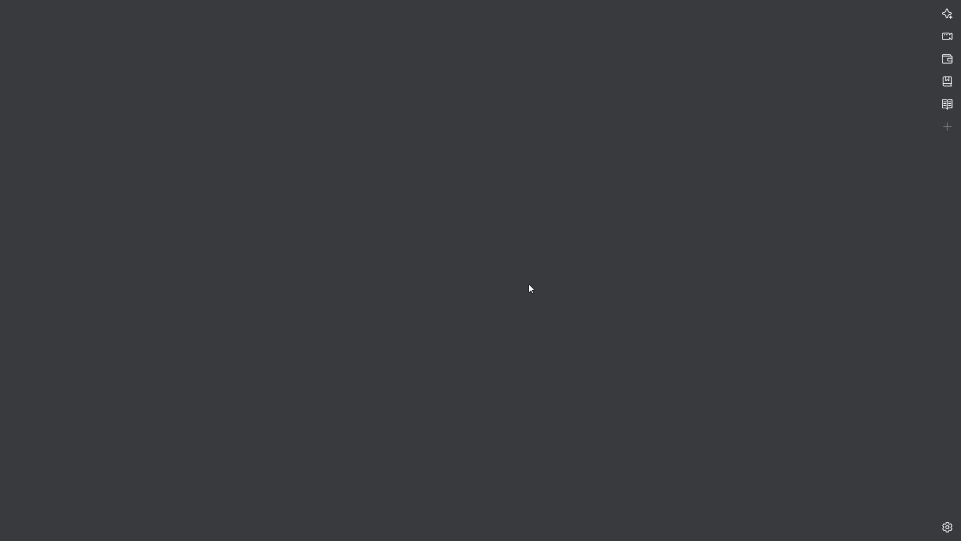